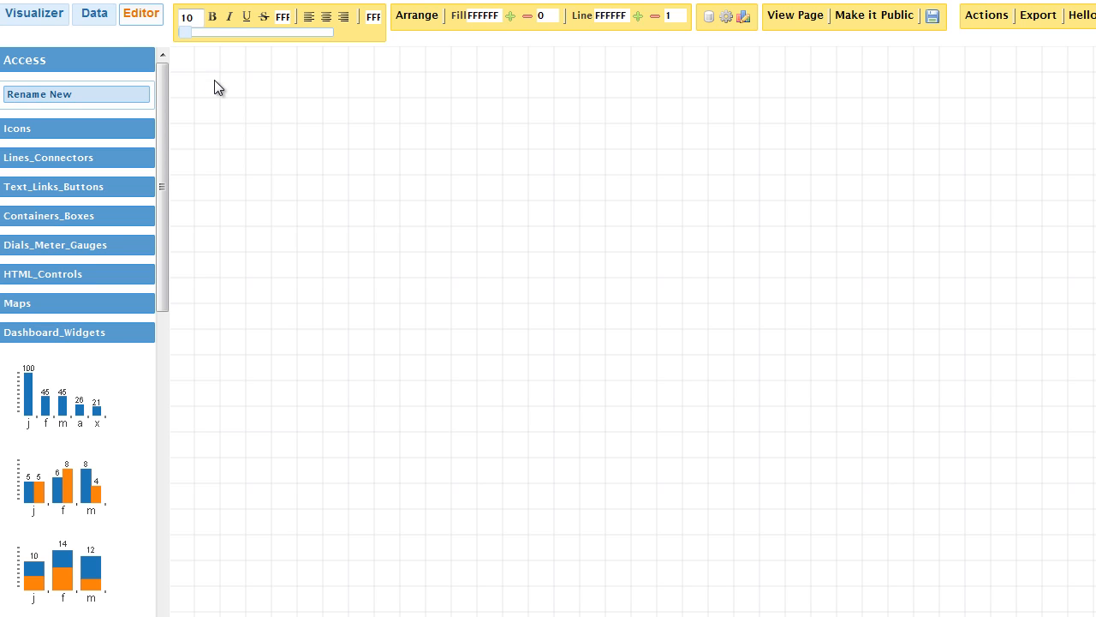
Start a new Microsoft Access database connection and set its connection handle to transaction_db
left_click(97, 22)
left_click(103, 209)
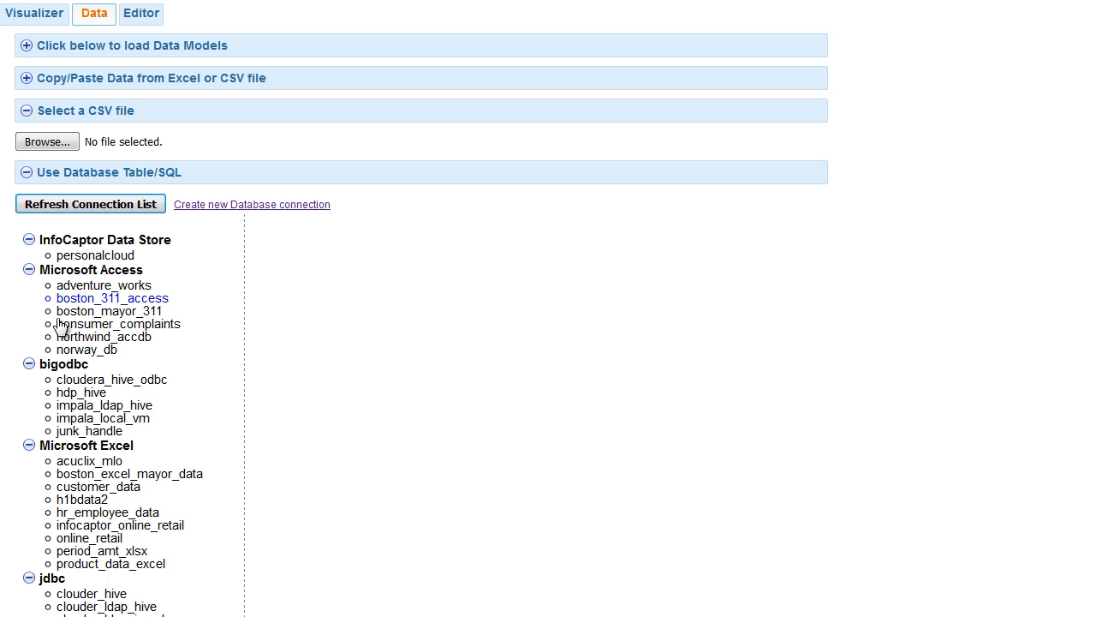
left_click(268, 208)
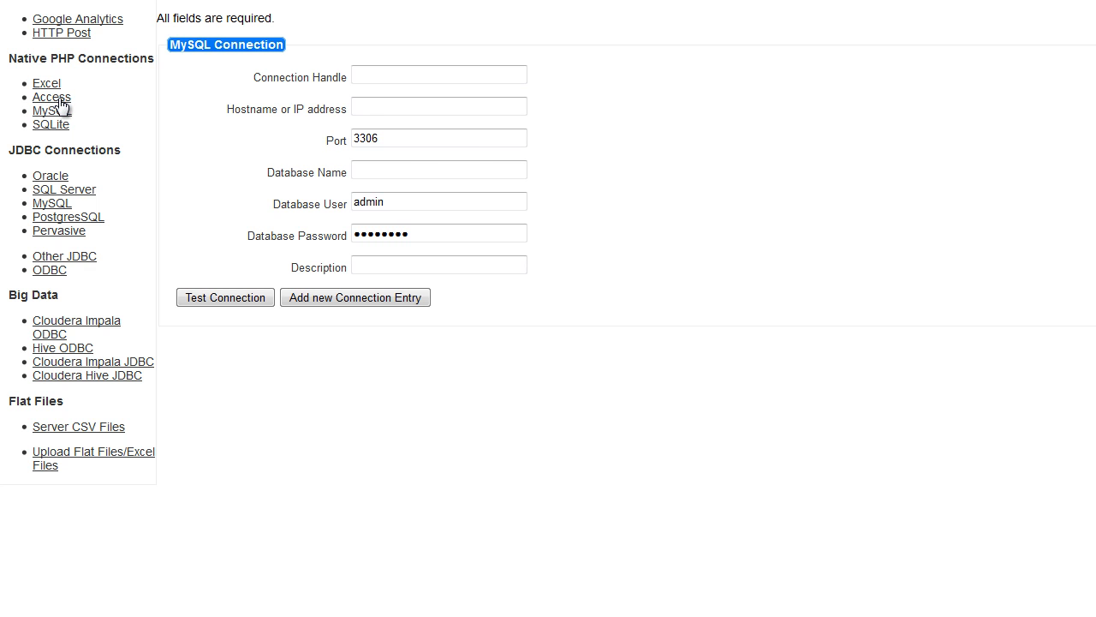
left_click(59, 100)
left_click(366, 74)
type("transaction")
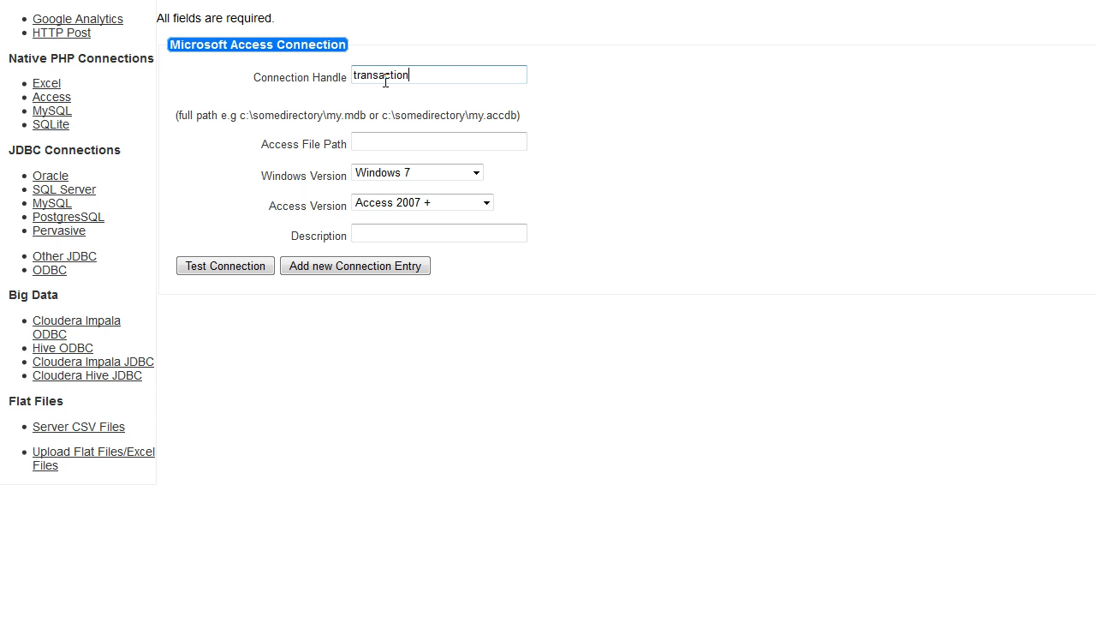
type("_db")
Enter the folder C:\samples\ as the beginning of the Access file path
left_click(368, 145)
left_click_drag(241, 115, 368, 115)
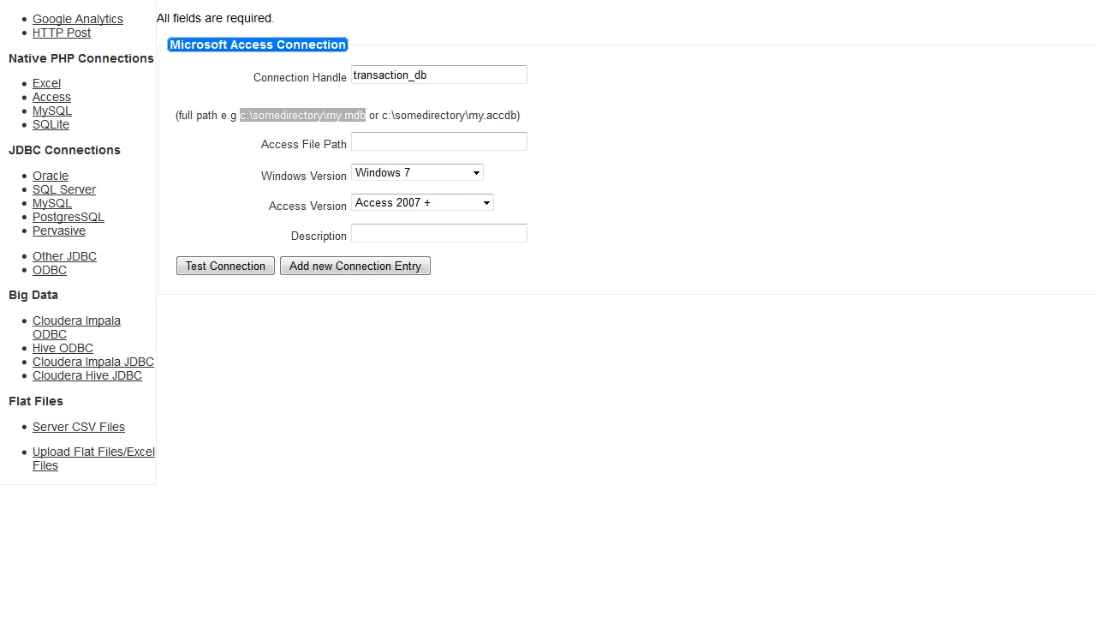
left_click(184, 541)
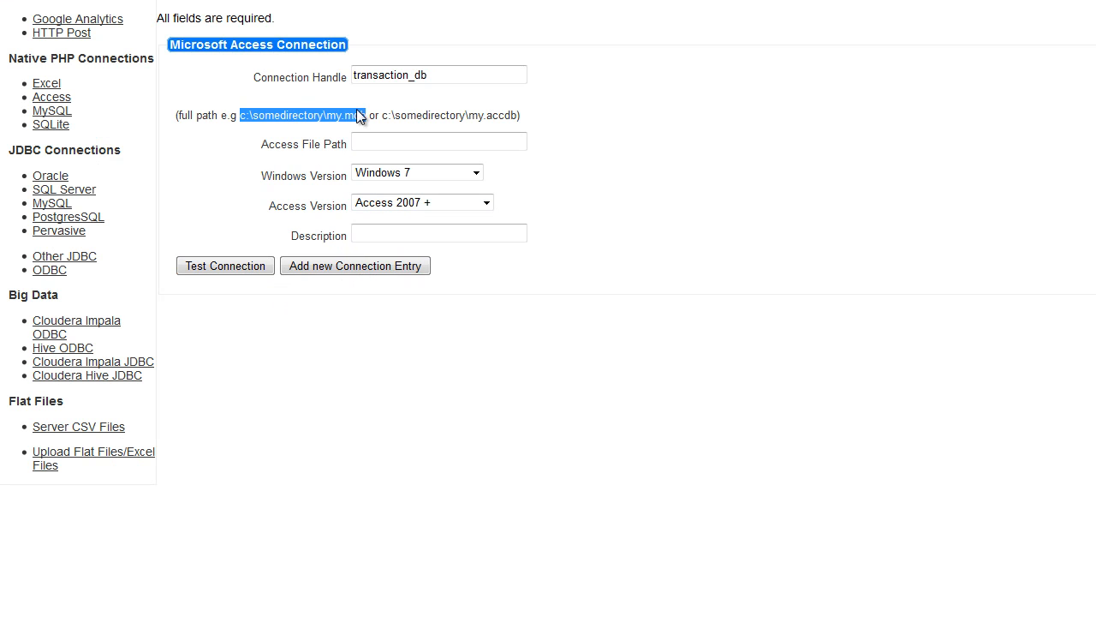
left_click(373, 140)
type("C:\\samples")
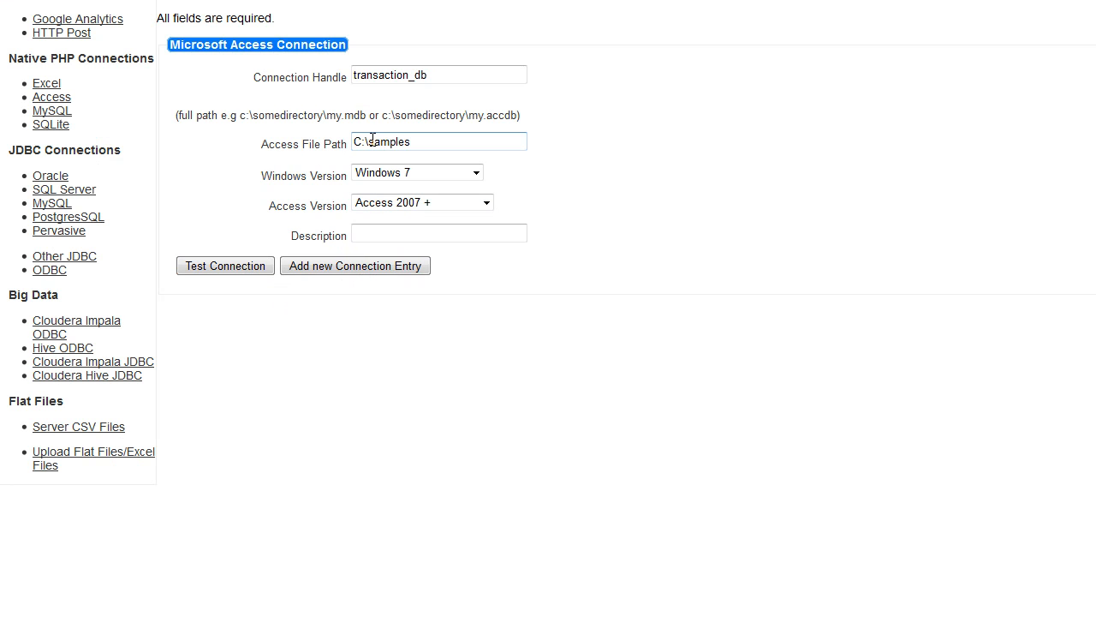
Copy the file name transactions.accdb from the samples folder in Windows Explorer and append it to the connection's Access file path
mouse_move(193, 615)
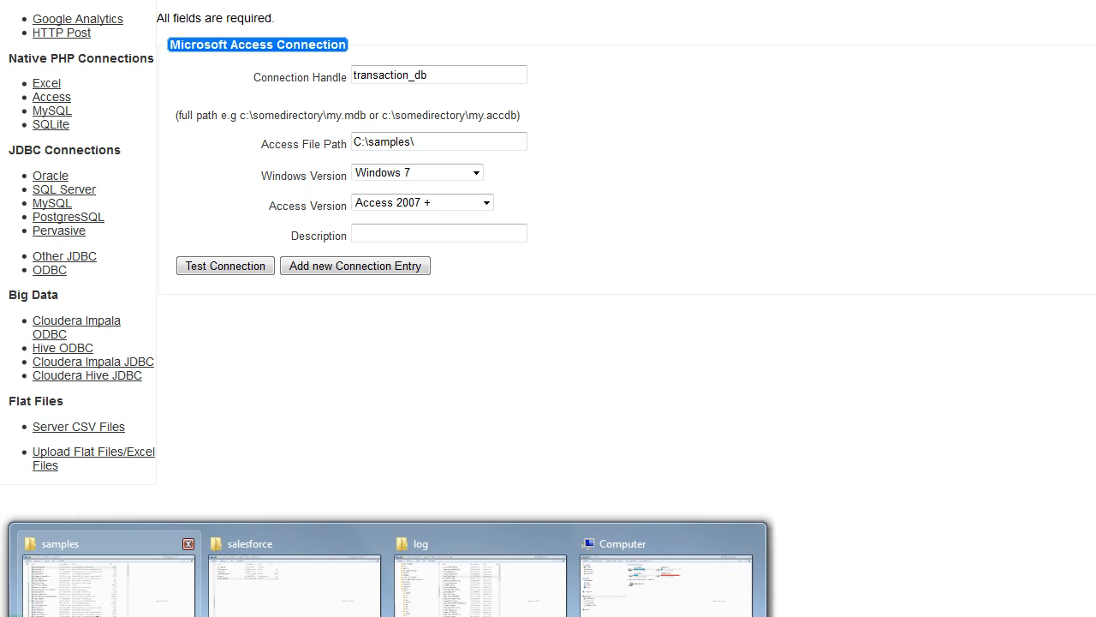
left_click(116, 585)
left_click(143, 53)
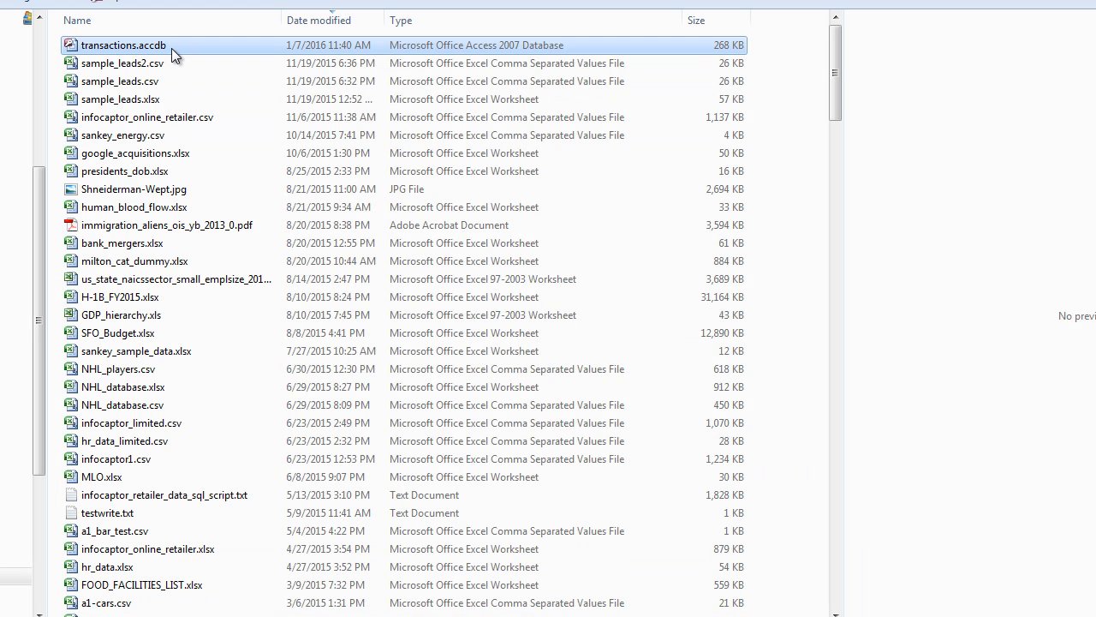
left_click(159, 44)
left_click_drag(167, 45, 60, 52)
key("ctrl+c")
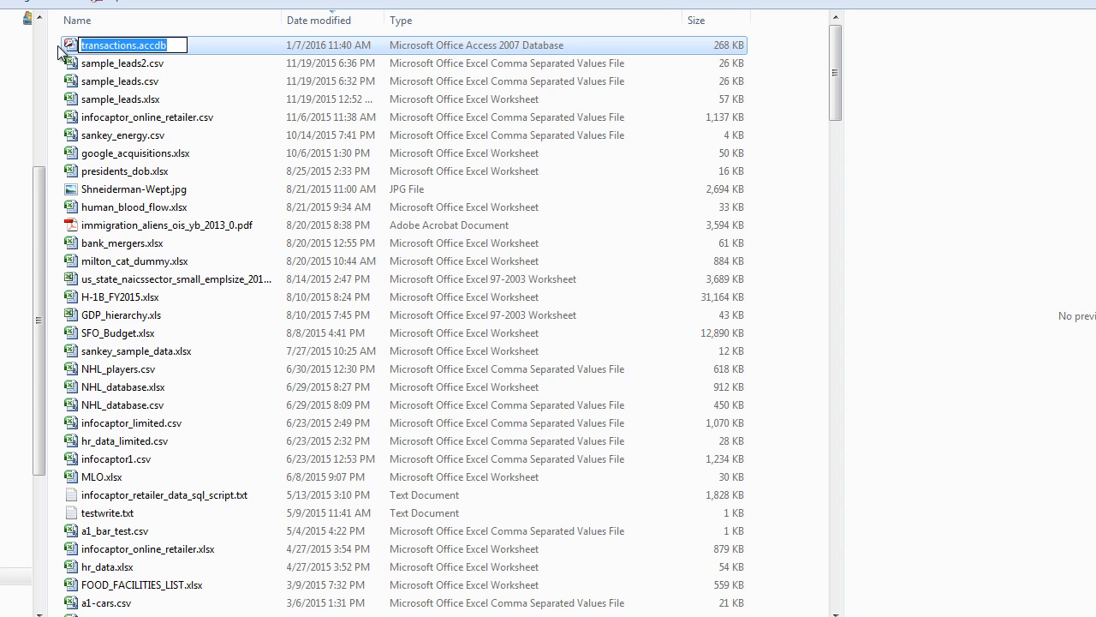
key("alt+Tab")
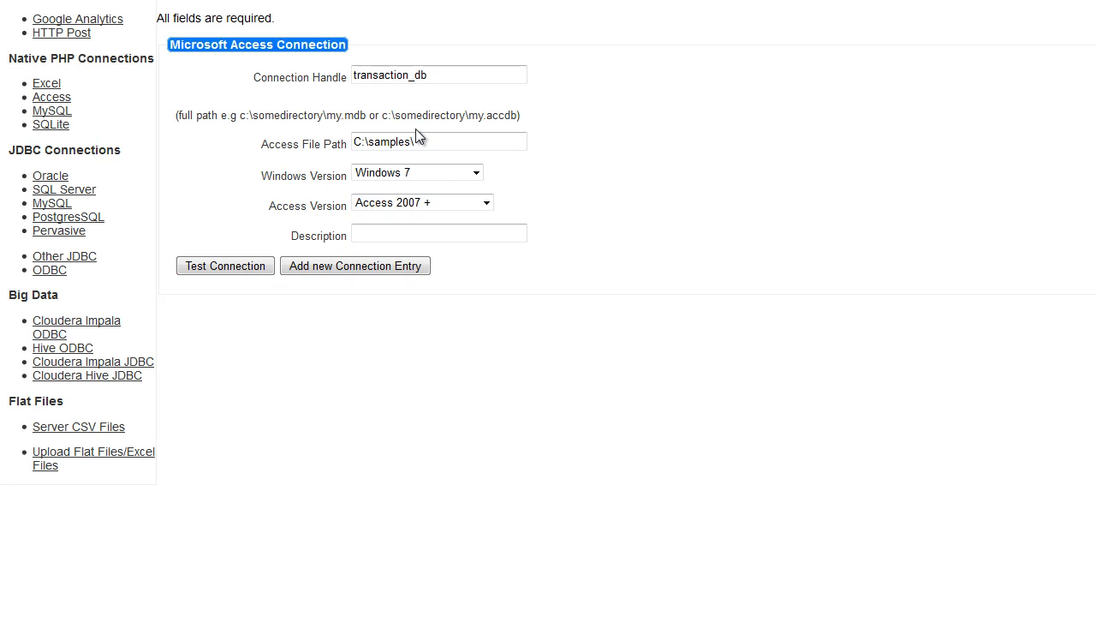
key("ctrl+v")
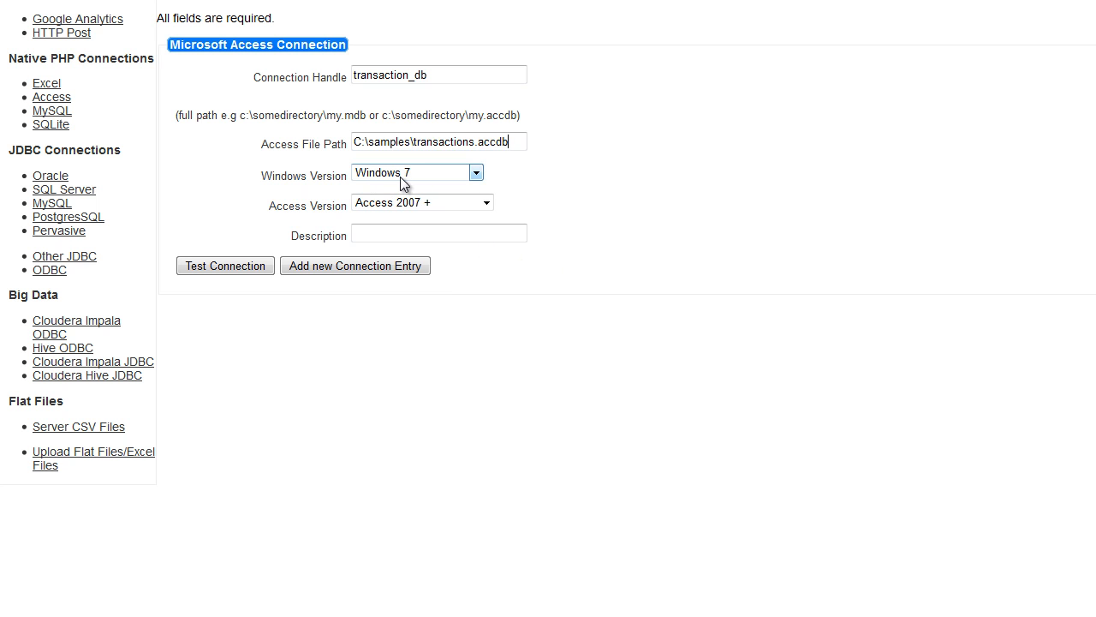
Test the Access connection and add it as a new entry, refreshing the list of database connections
left_click(229, 268)
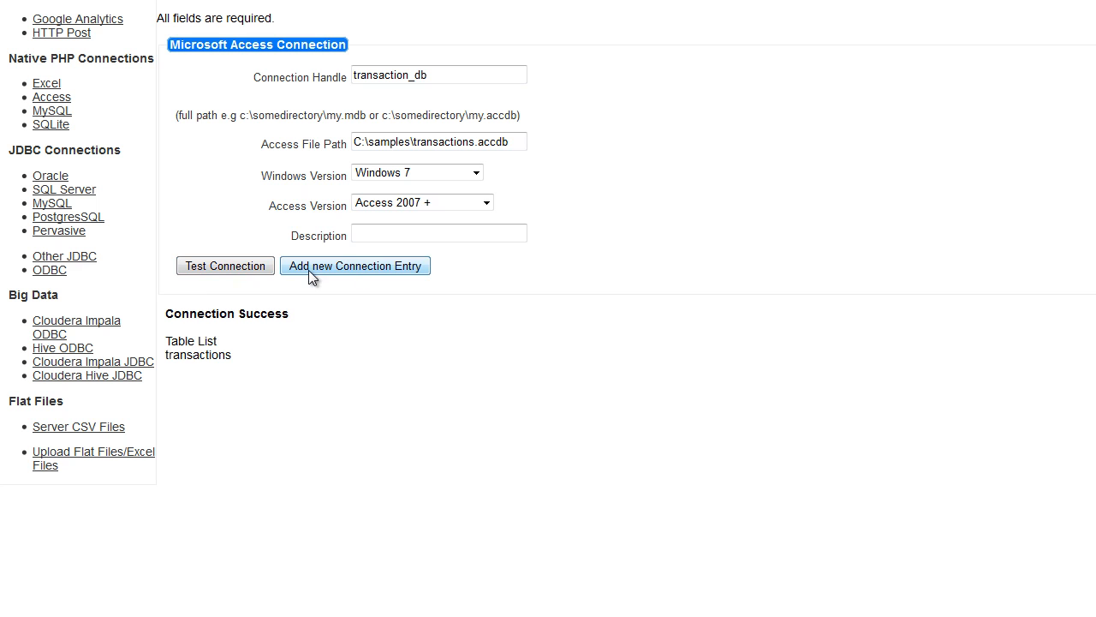
left_click(364, 266)
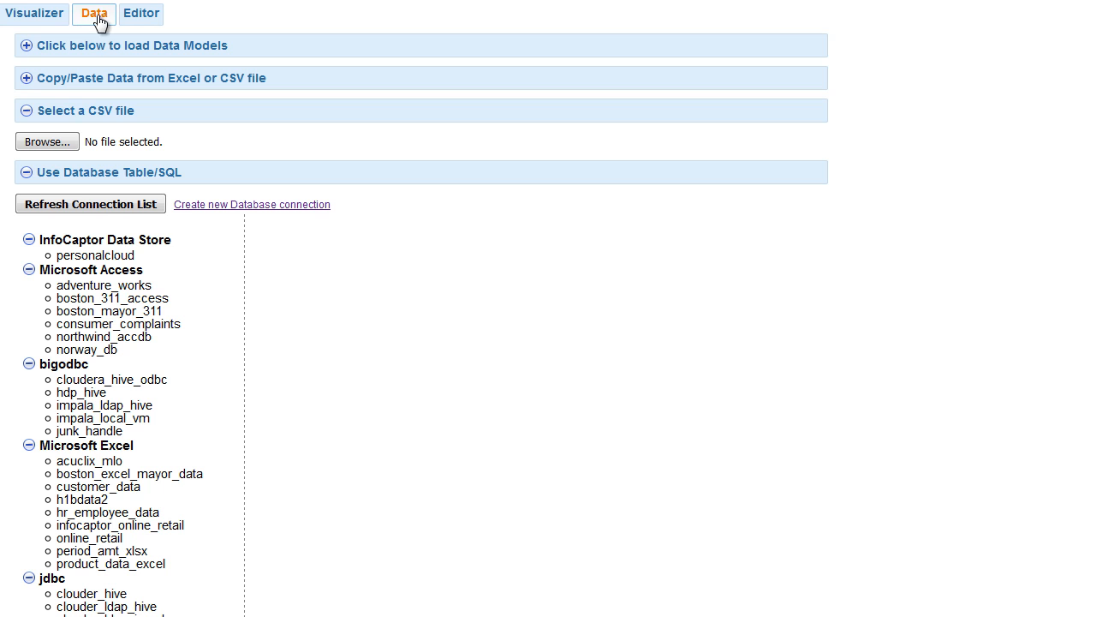
left_click(105, 209)
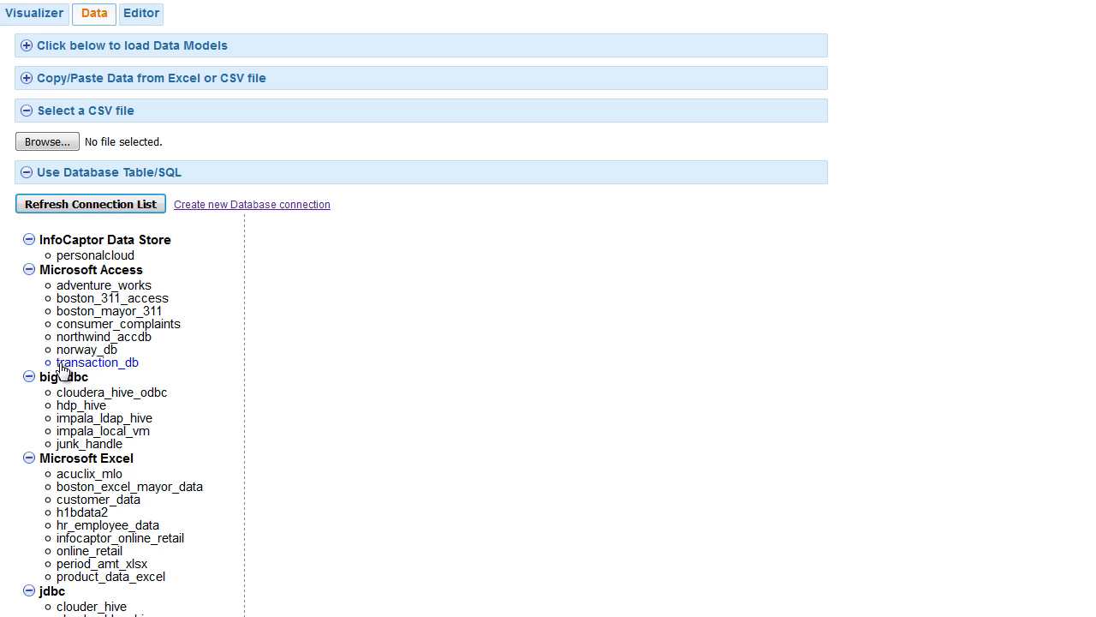
Preview the transactions table of the transaction_db connection and load its data for analysis
left_click(142, 15)
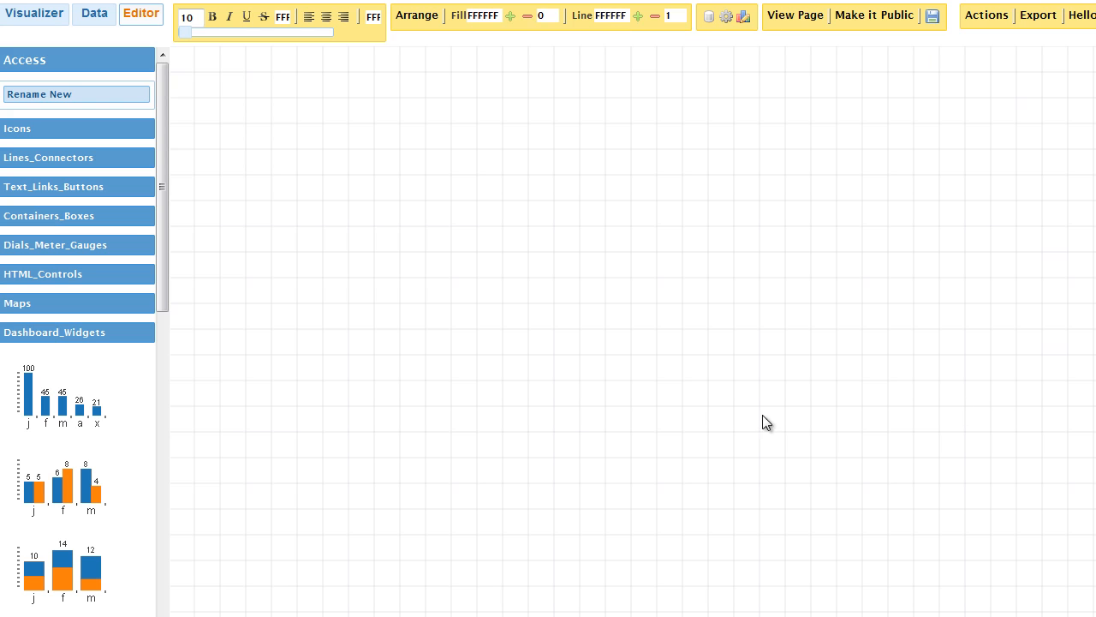
left_click(106, 18)
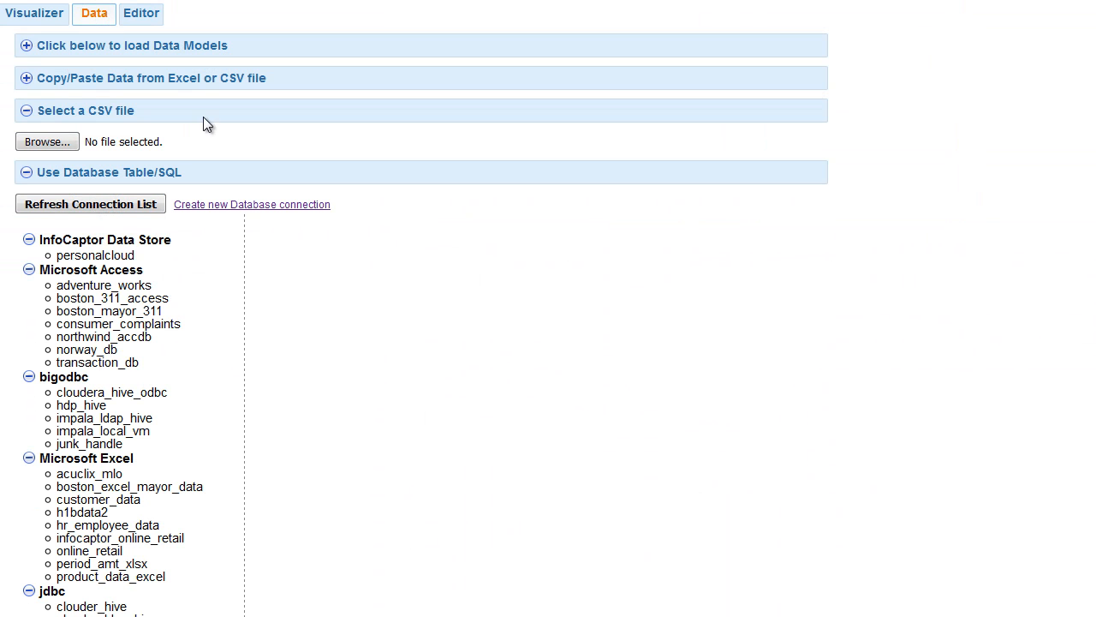
left_click(103, 364)
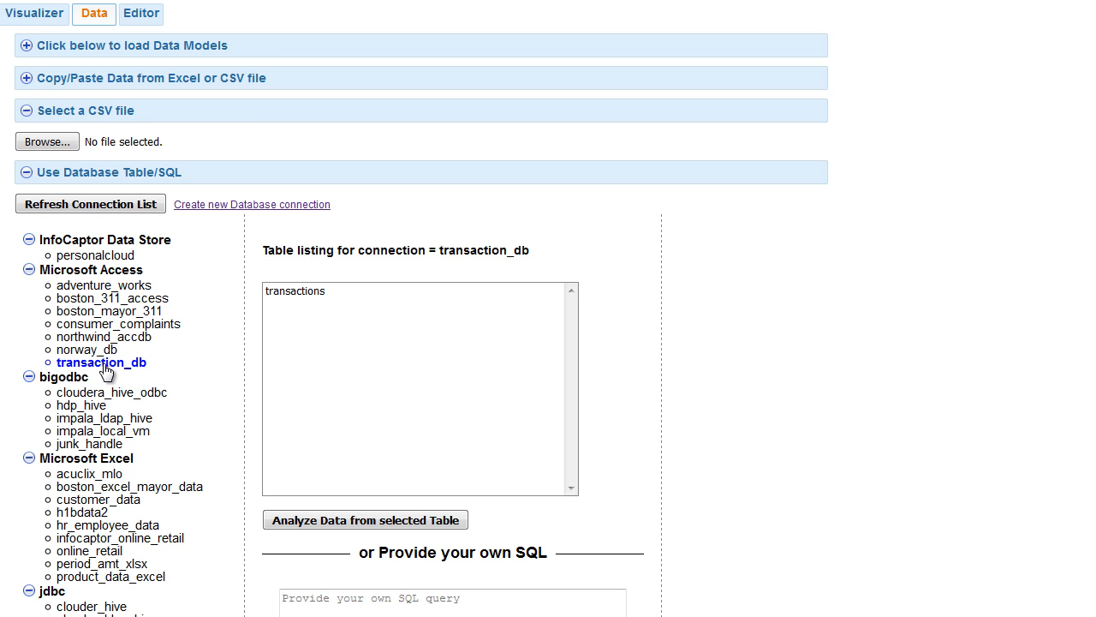
left_click(297, 293)
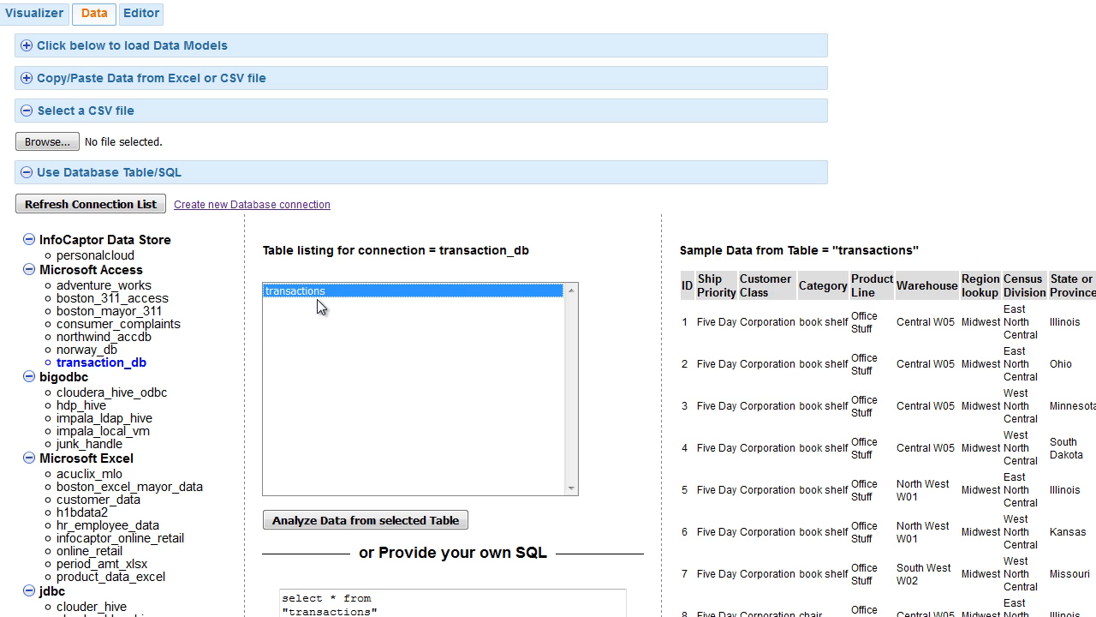
scroll(548, 385, "right", 3)
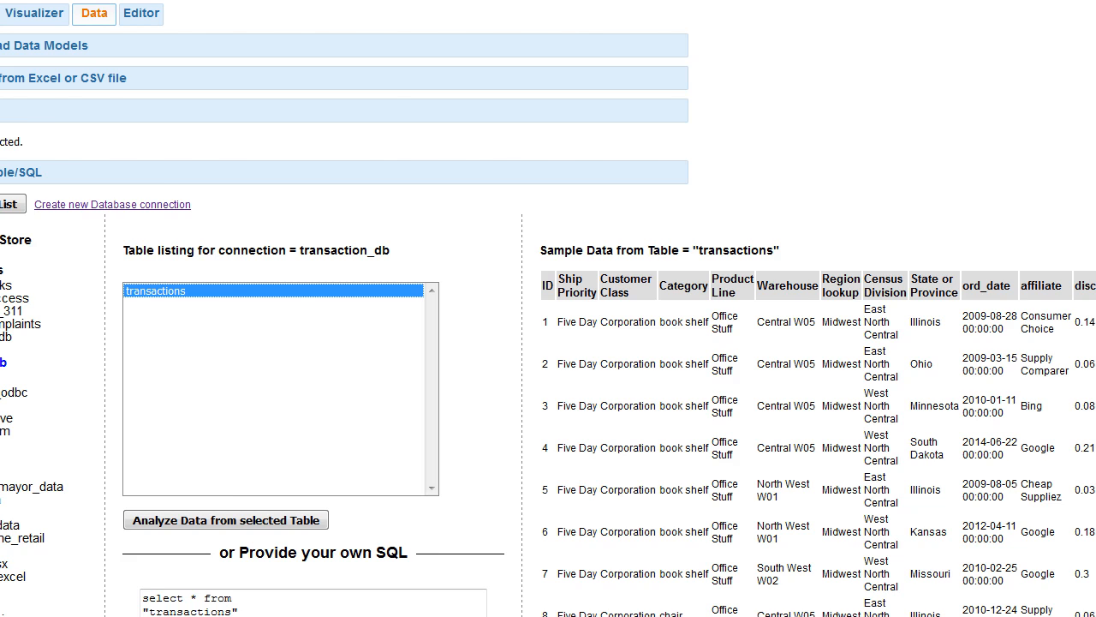
scroll(549, 385, "left", 3)
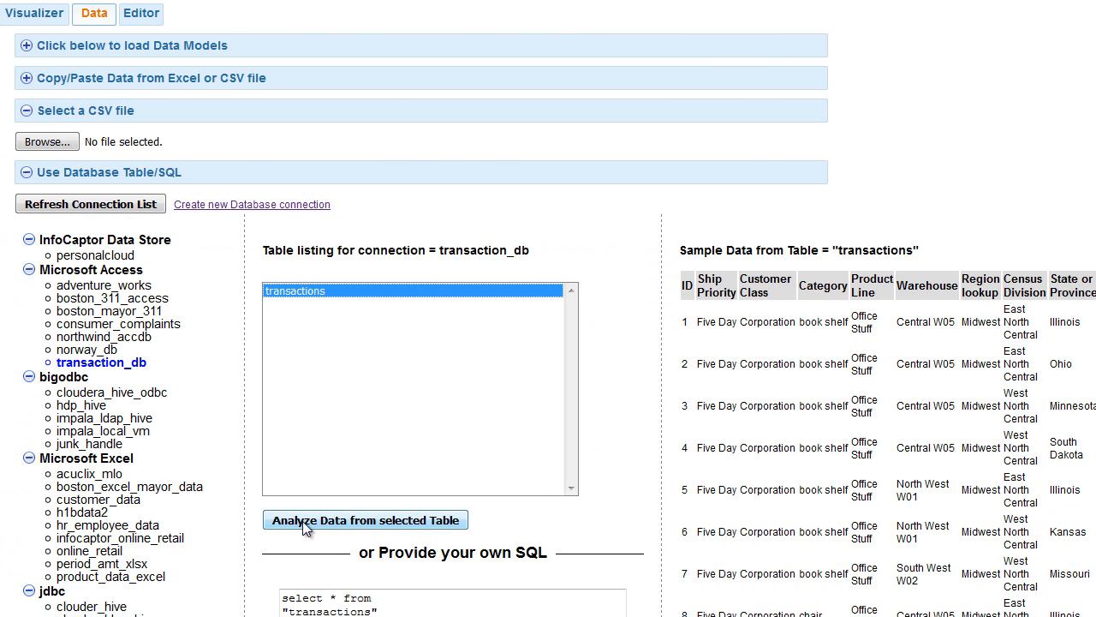
left_click(408, 523)
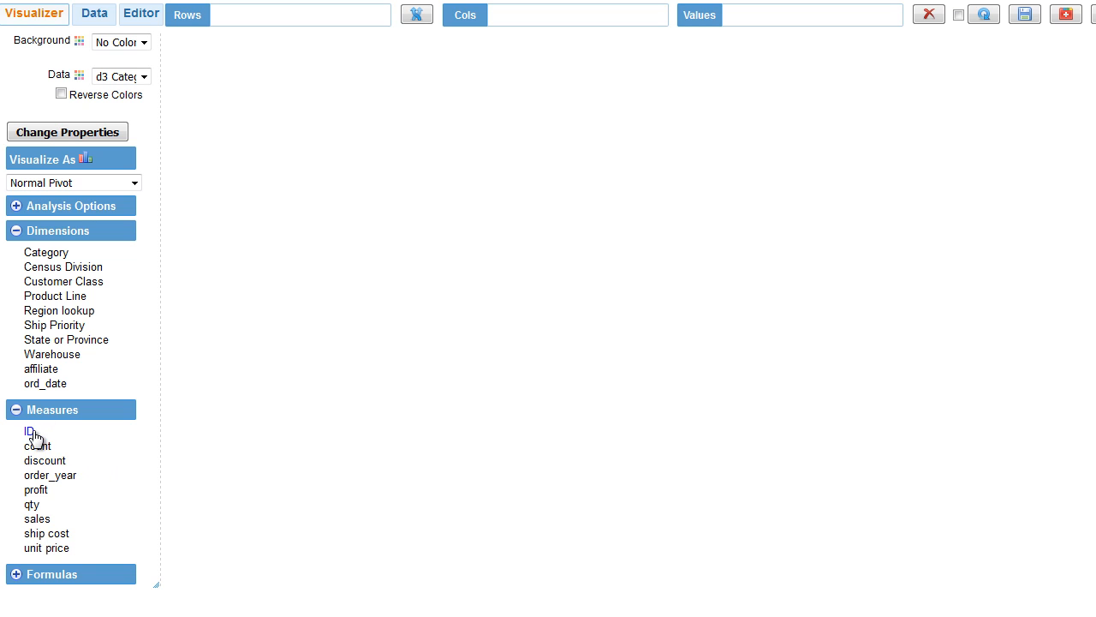
Move the ID field from the measures to the dimensions and create a date hierarchy from ord_date
left_click_drag(29, 432, 45, 368)
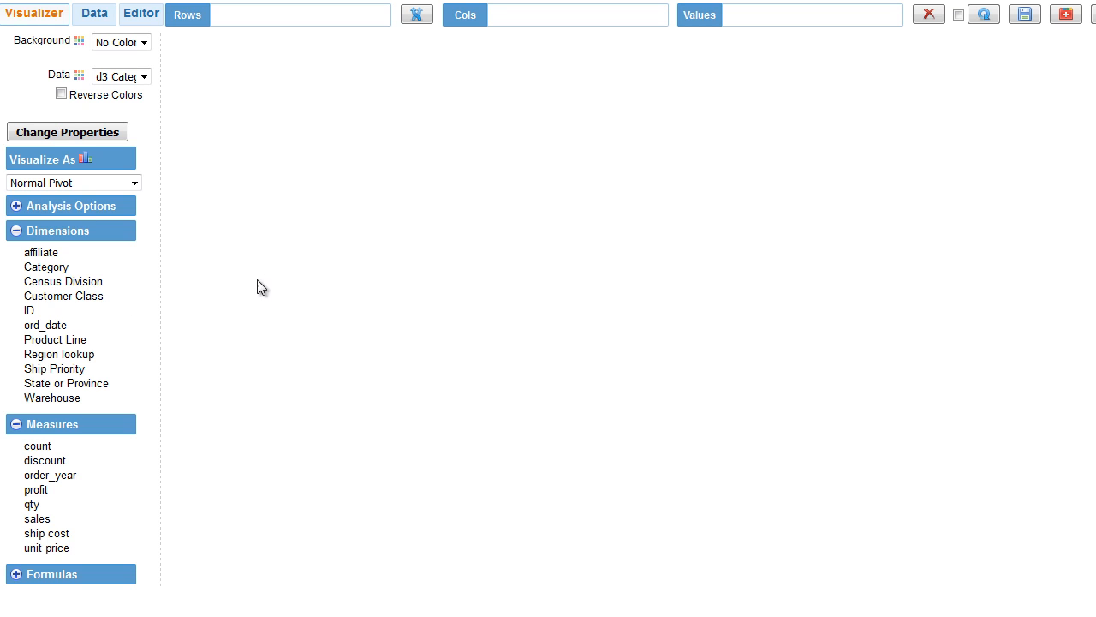
right_click(60, 333)
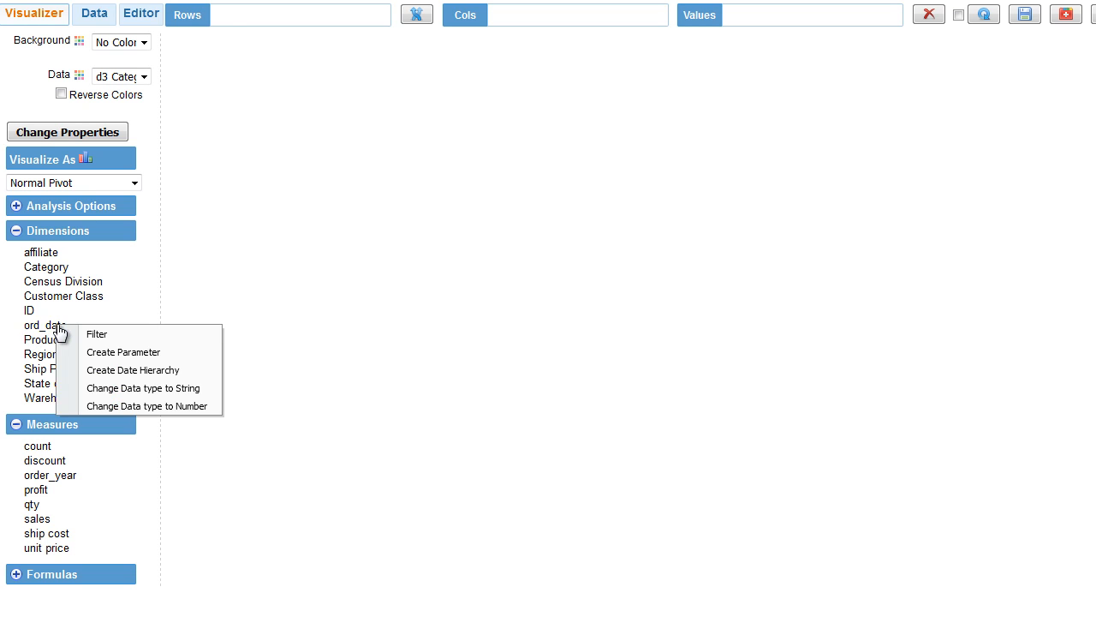
left_click(110, 370)
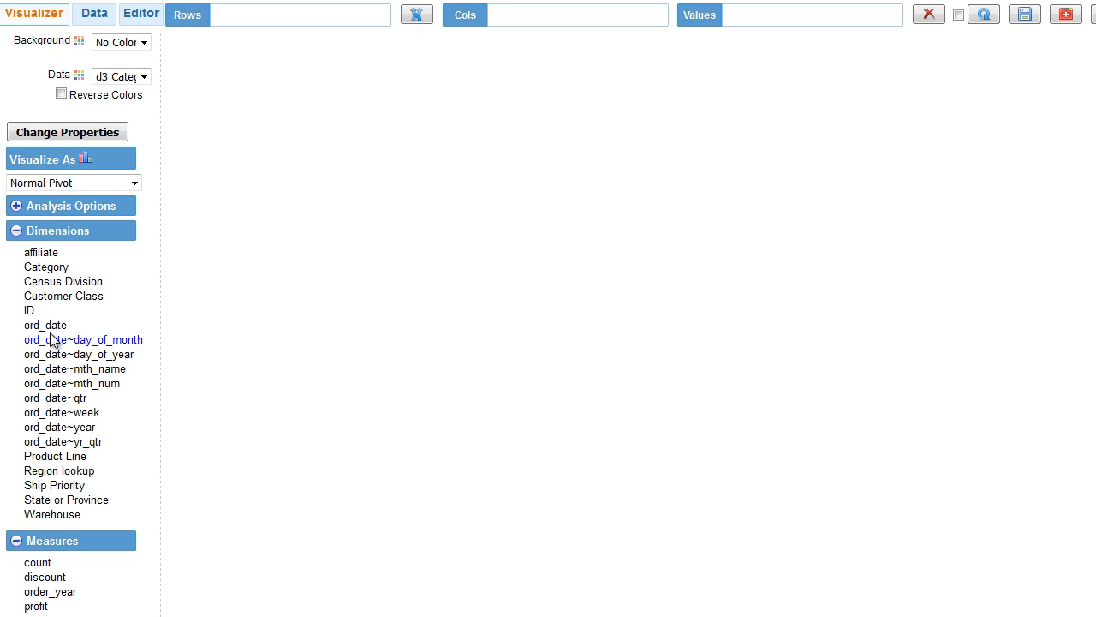
Place ord_date~year in the columns and visualize the counts as a grouped vertical bar chart
left_click_drag(75, 431, 571, 12)
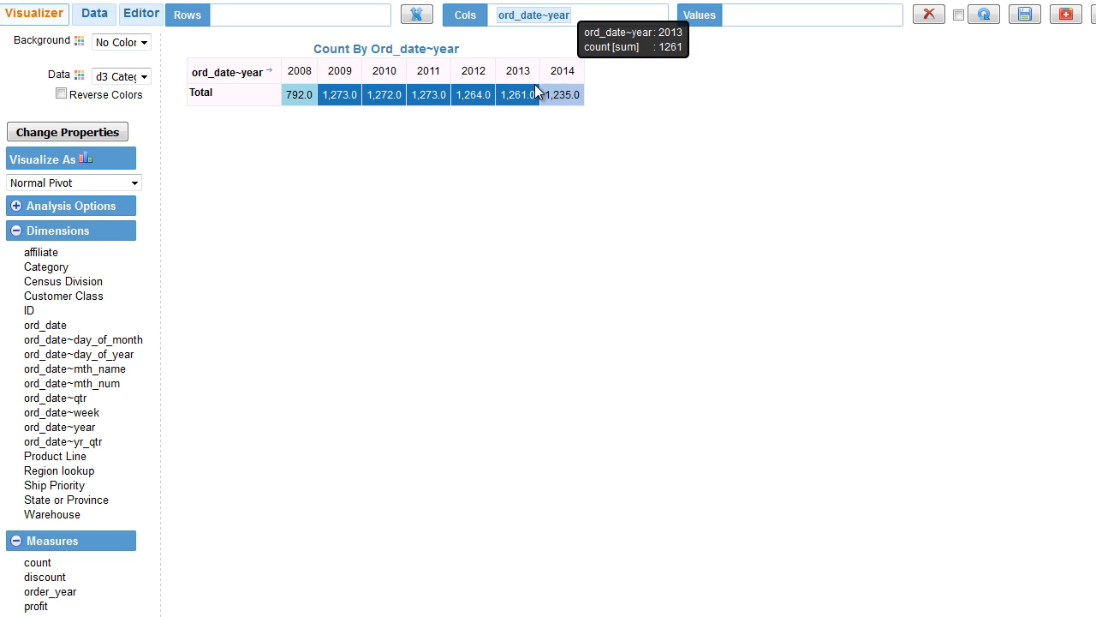
mouse_move(309, 95)
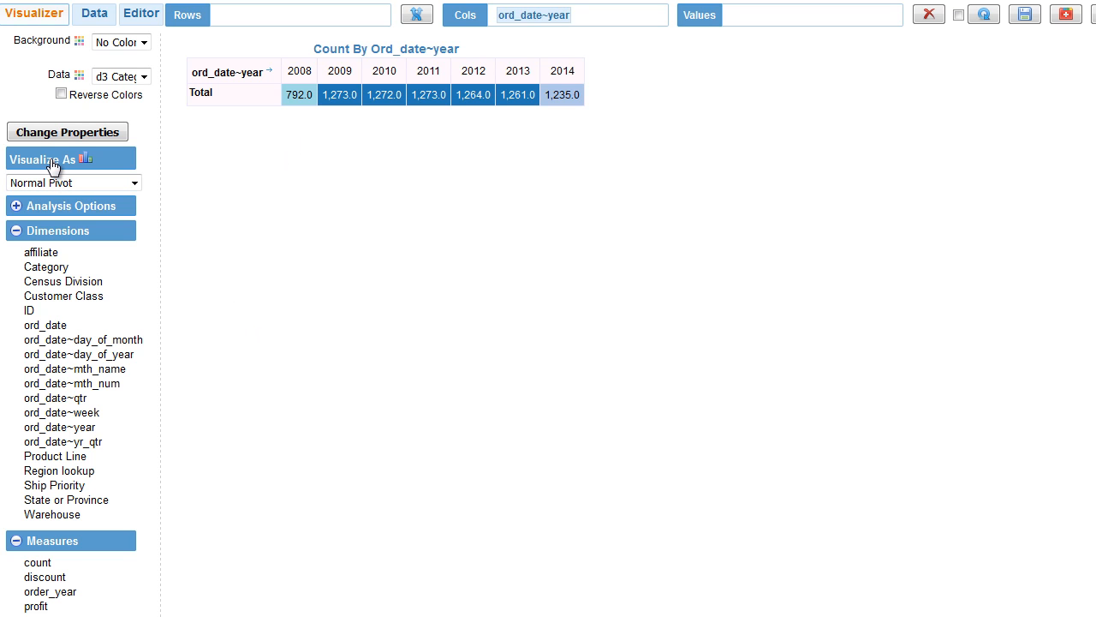
left_click_drag(1095, 46, 942, 52)
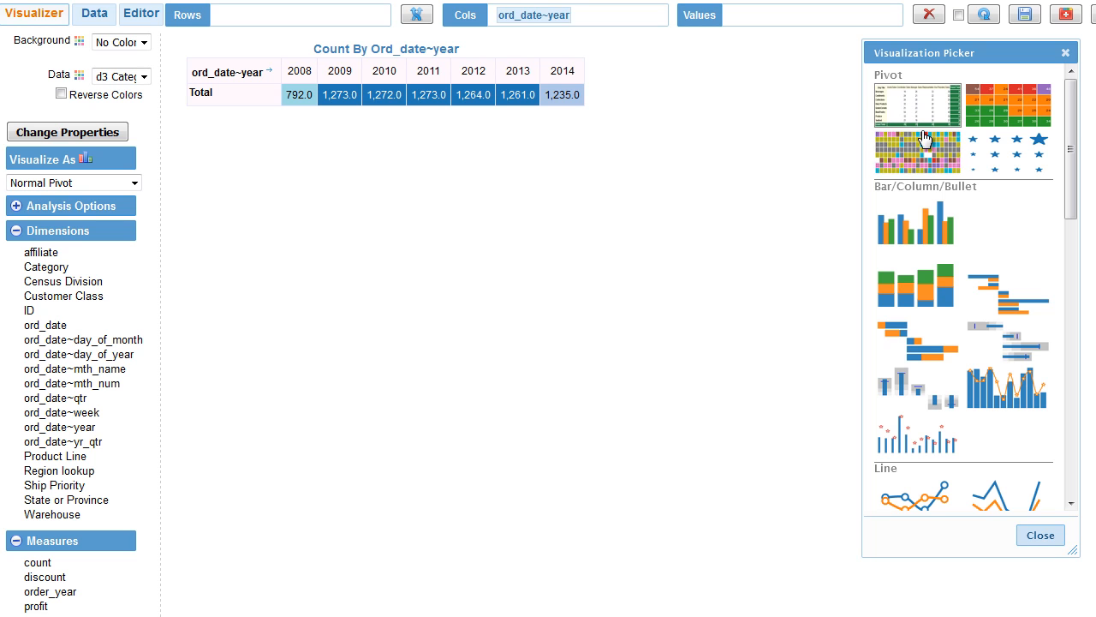
left_click(909, 227)
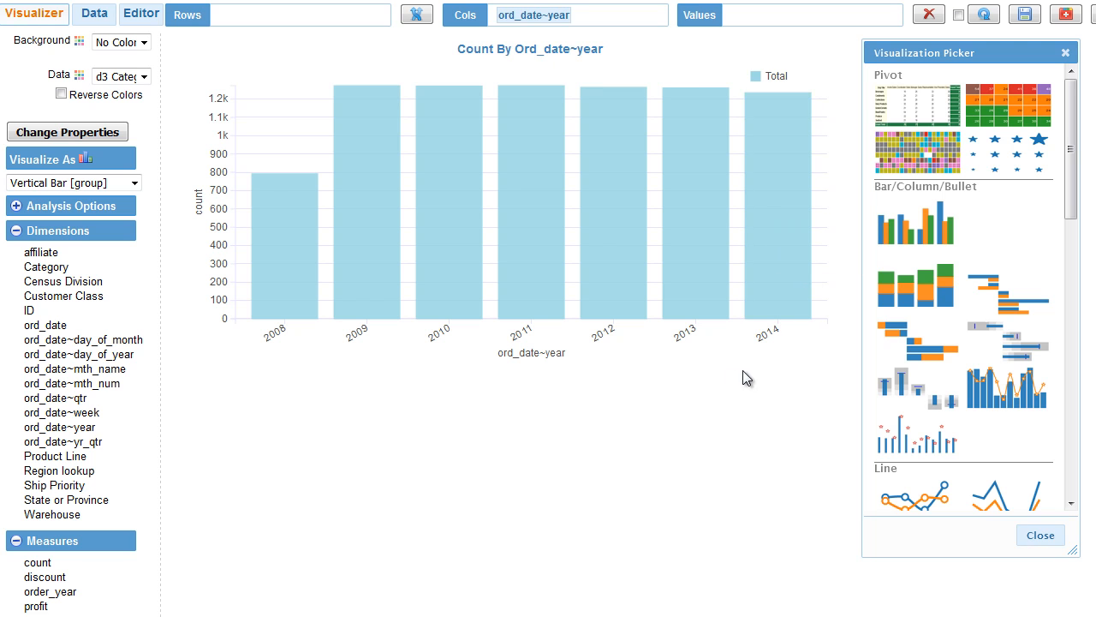
left_click_drag(959, 51, 1004, 52)
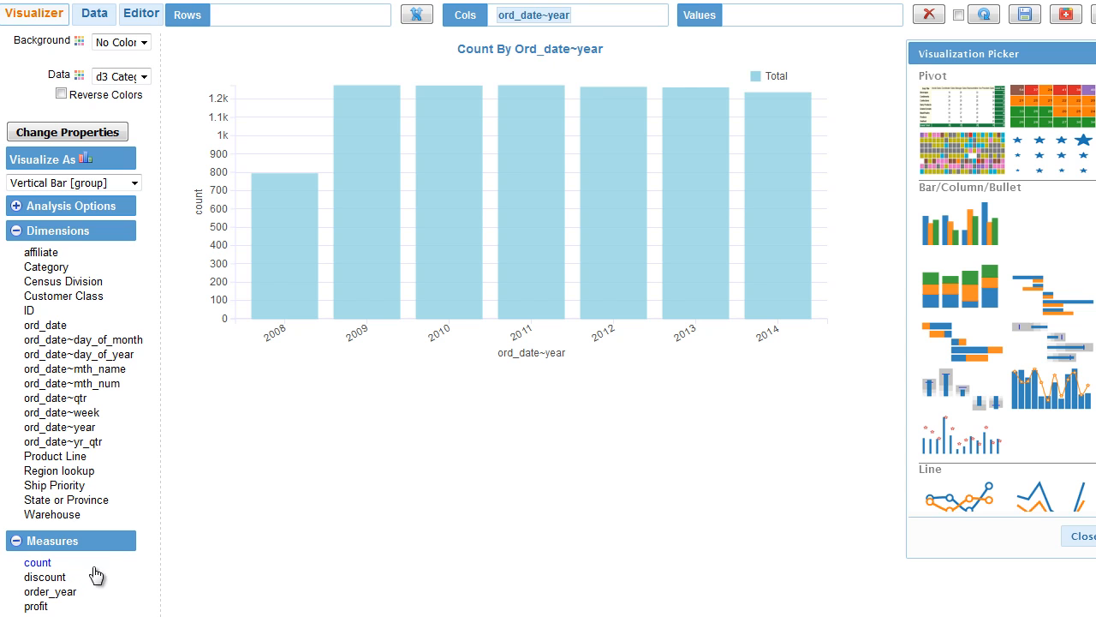
Use the sum of sales as the chart's values and make the chart narrower
left_click(17, 233)
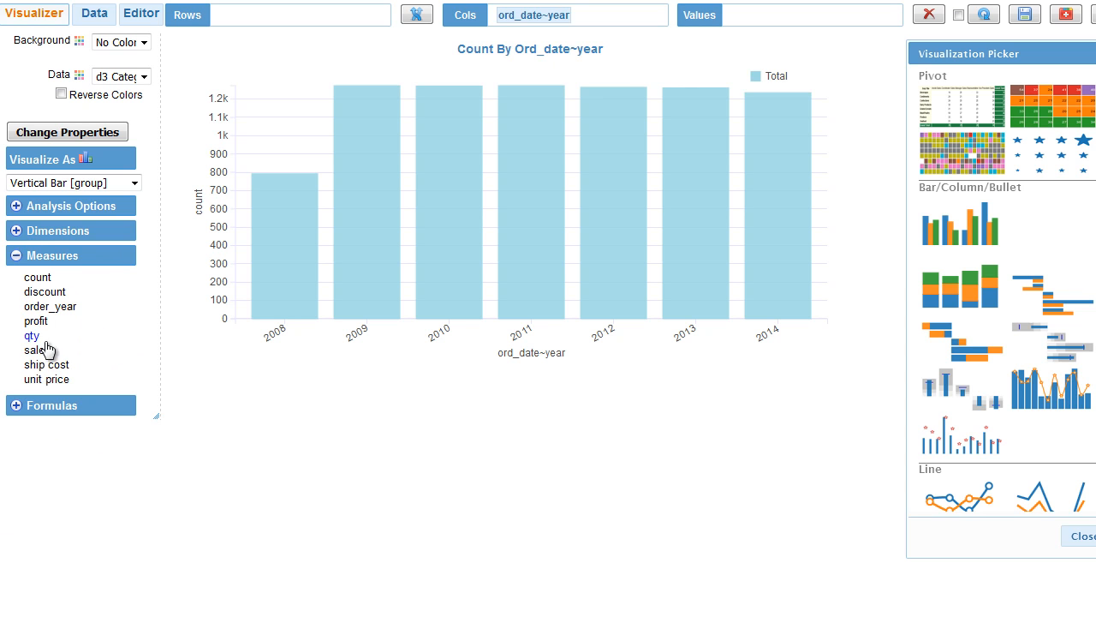
left_click_drag(38, 356, 757, 26)
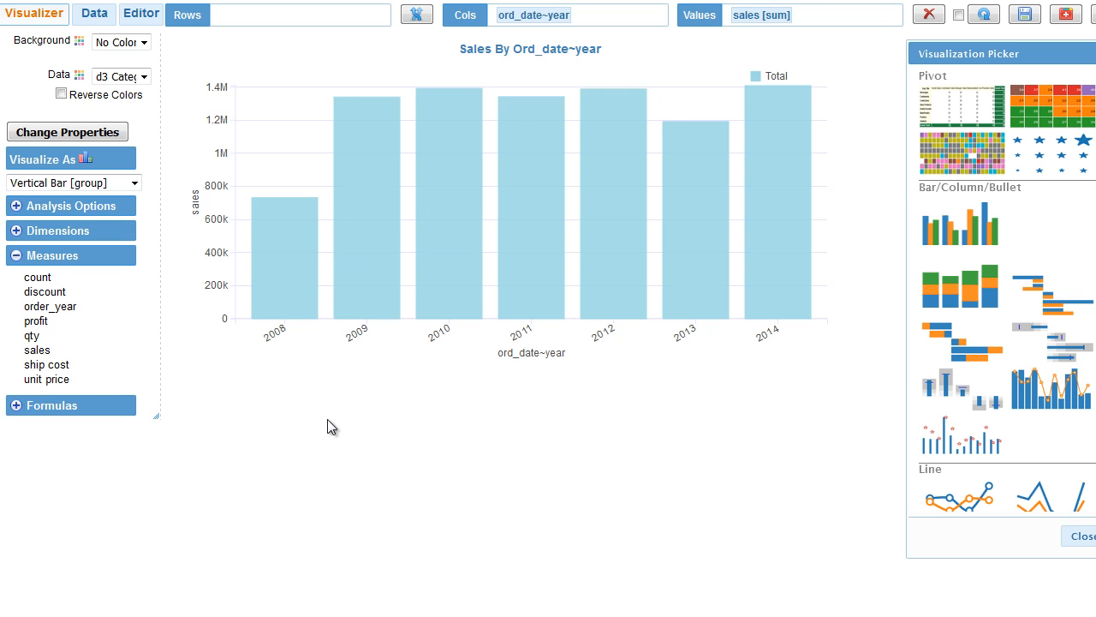
left_click_drag(861, 378, 528, 393)
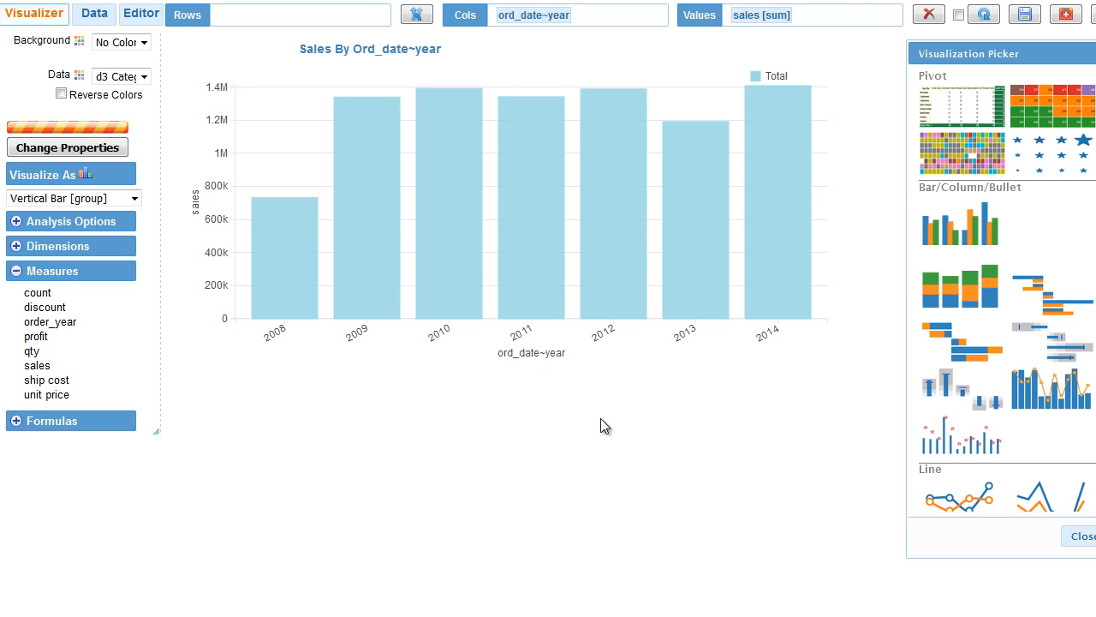
Add Customer Class to the rows and change the visualization to a stacked vertical bar chart
left_click(17, 231)
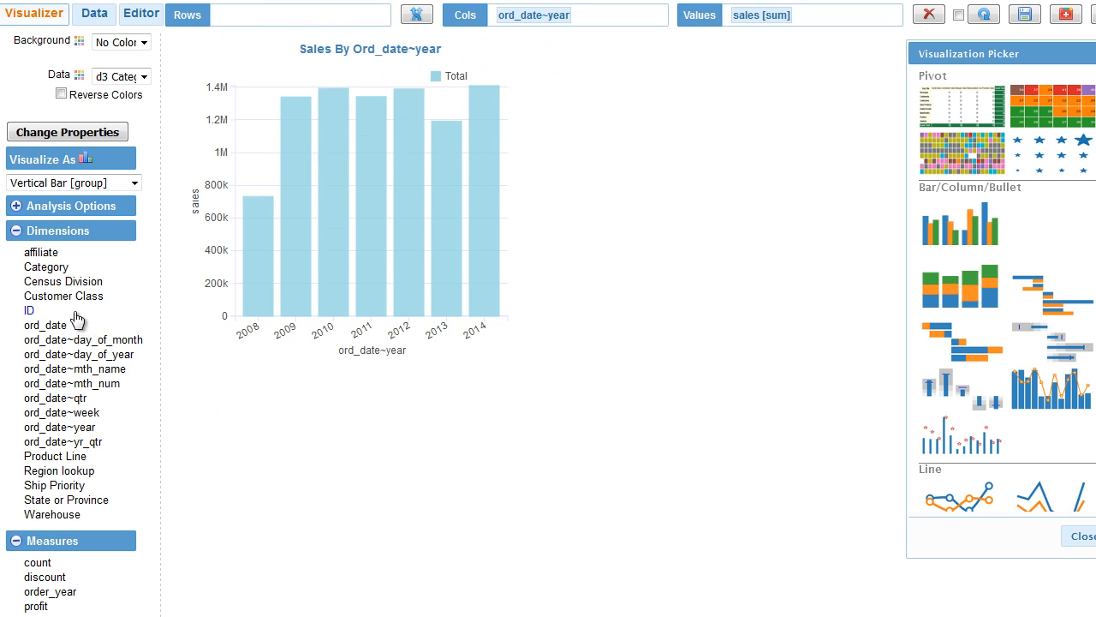
left_click_drag(69, 304, 271, 25)
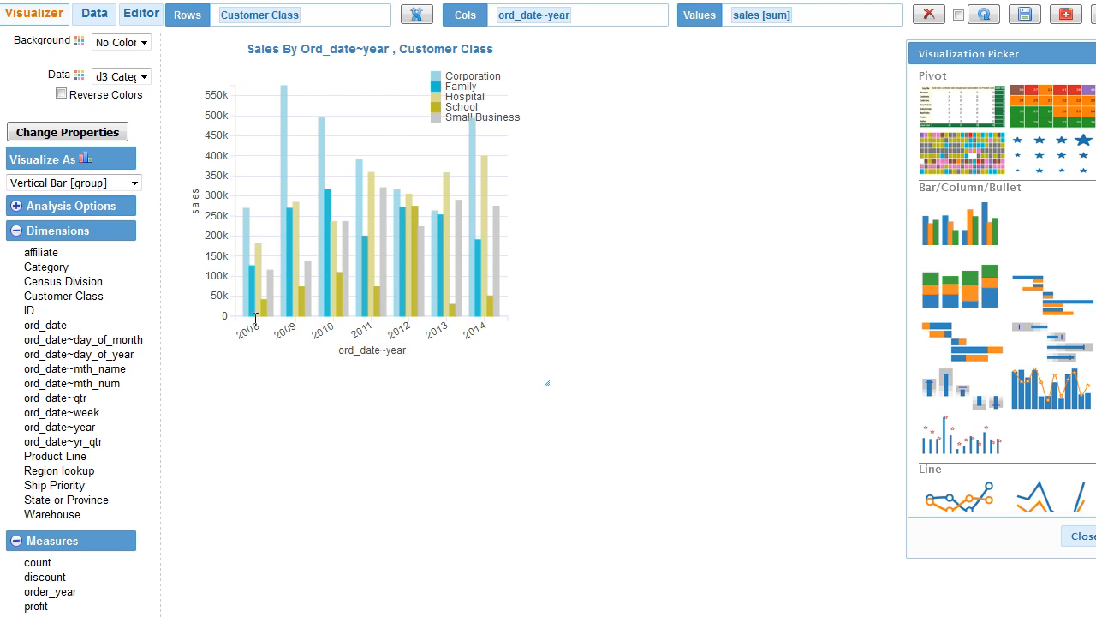
mouse_move(251, 317)
left_click(961, 293)
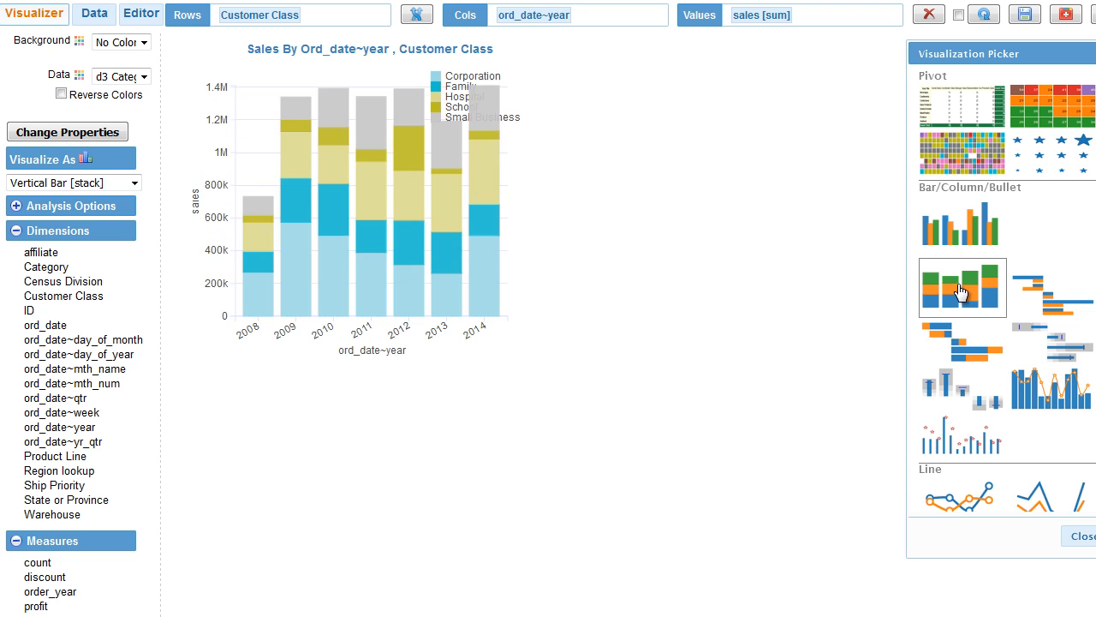
Swap the chart's rows and columns and change the visualization to a grouped vertical bar chart
mouse_move(249, 297)
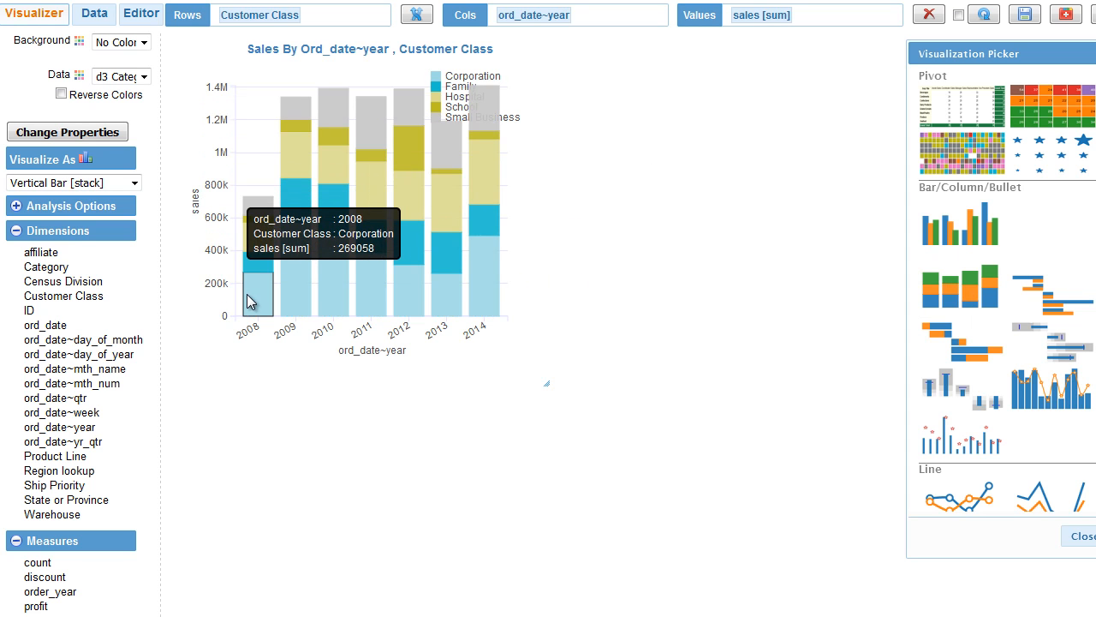
mouse_move(249, 267)
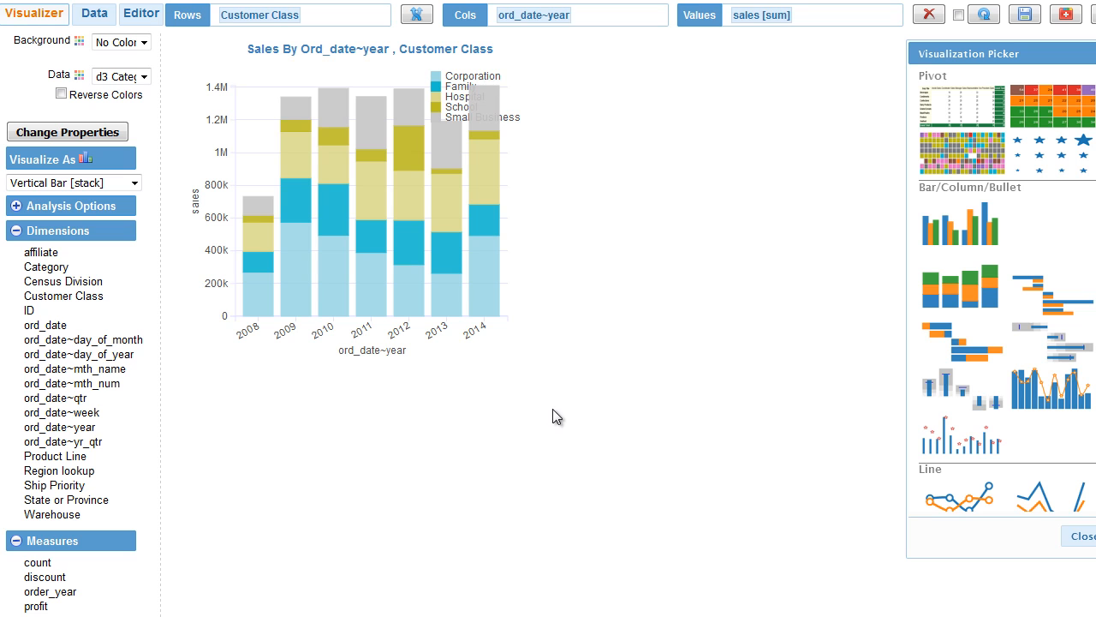
left_click(418, 17)
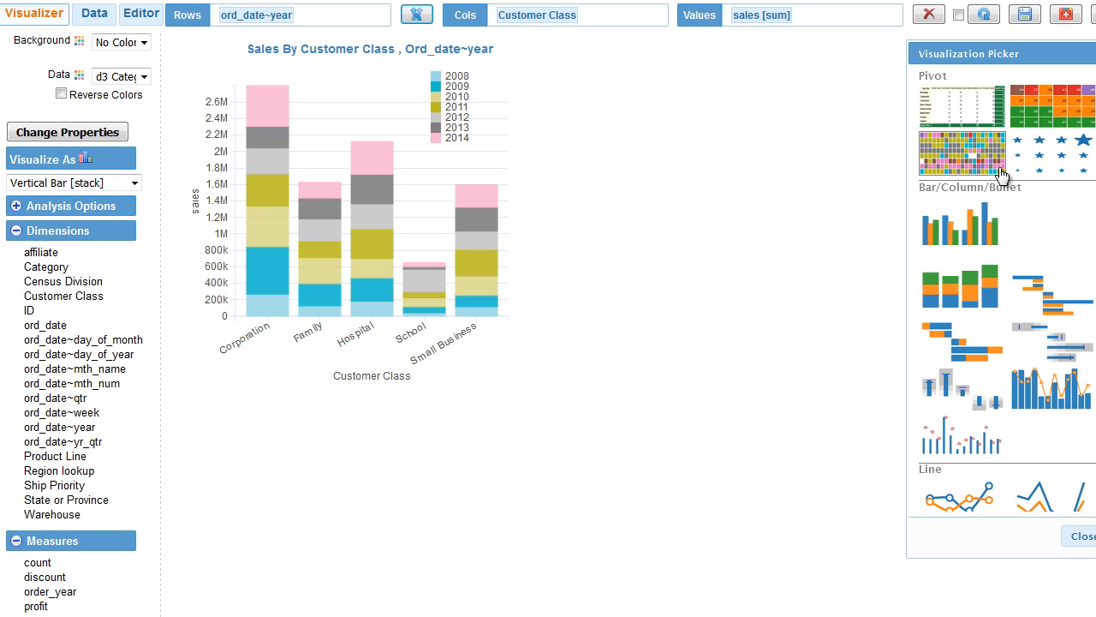
left_click(965, 236)
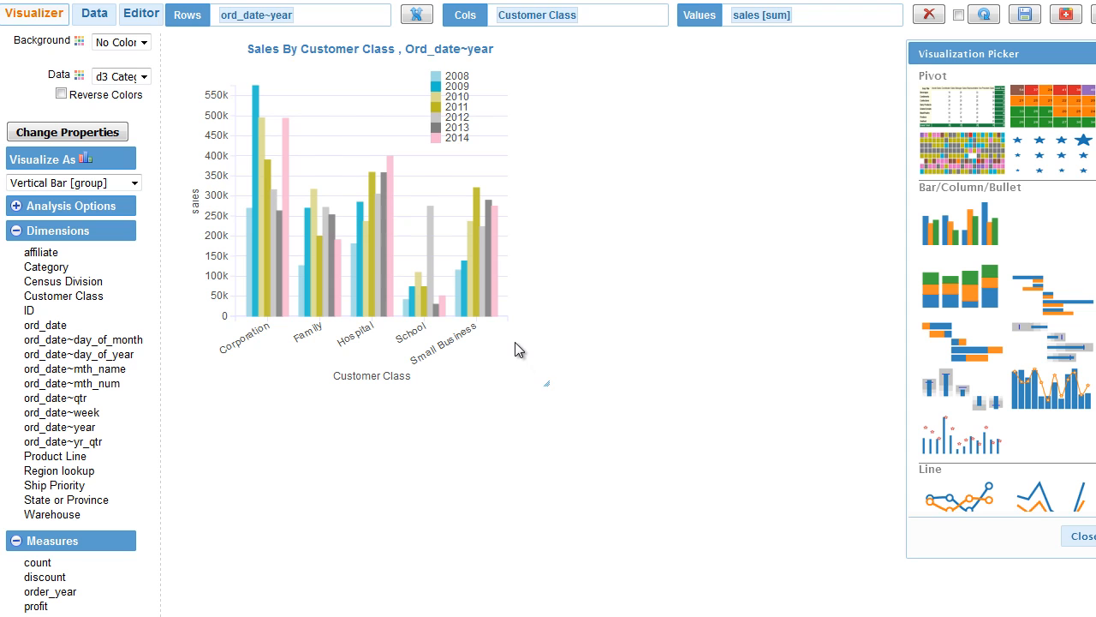
Swap Customer Class back into the rows and ord_date~year into the columns, and adjust the chart to a medium size
left_click_drag(545, 381, 718, 420)
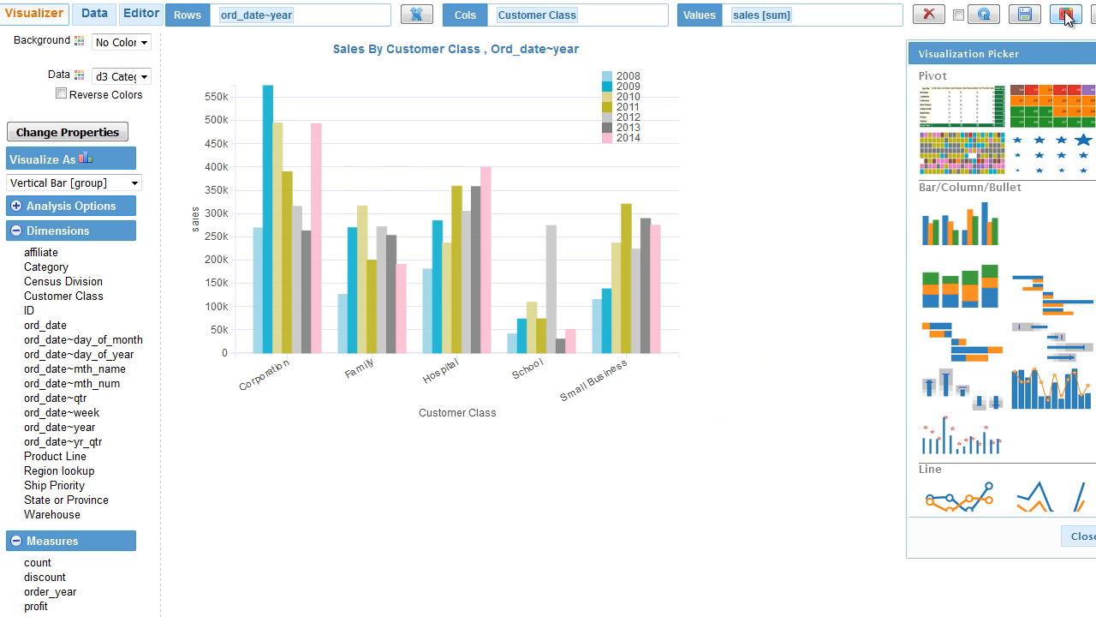
left_click(1095, 53)
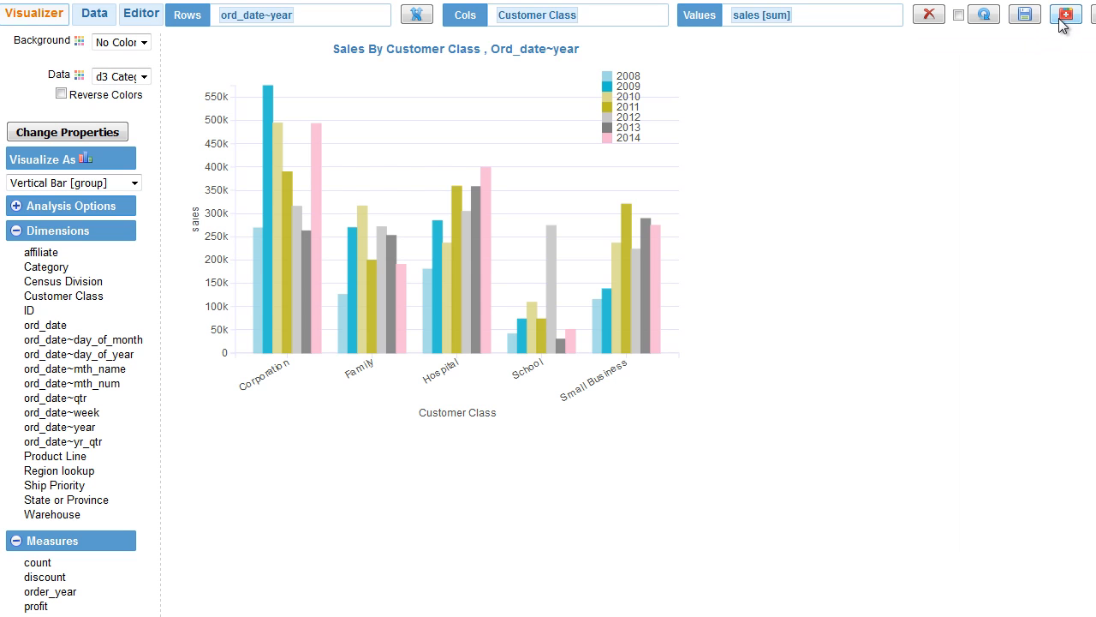
left_click(415, 16)
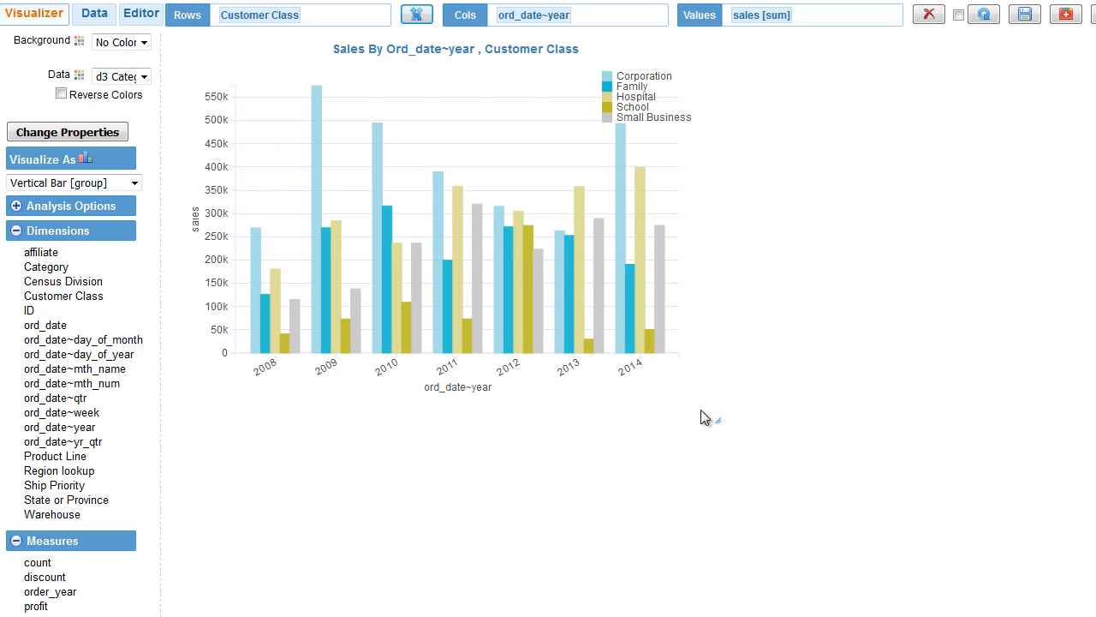
left_click_drag(714, 417, 642, 407)
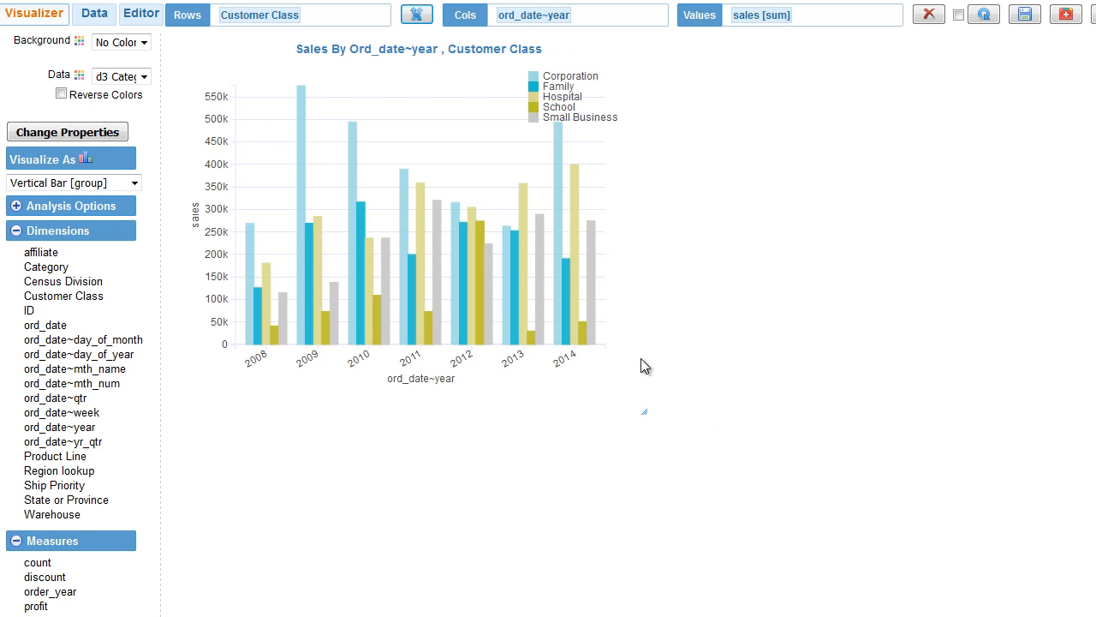
Add the Customer Class sales chart to the dashboard page and shrink it in width and height
left_click(1068, 17)
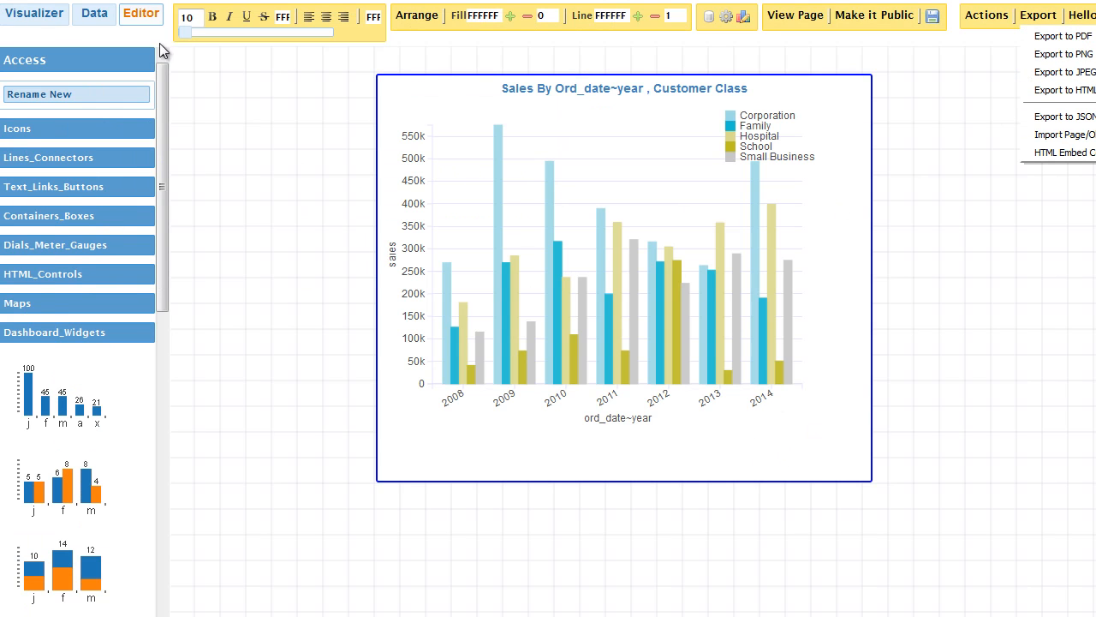
left_click(865, 475)
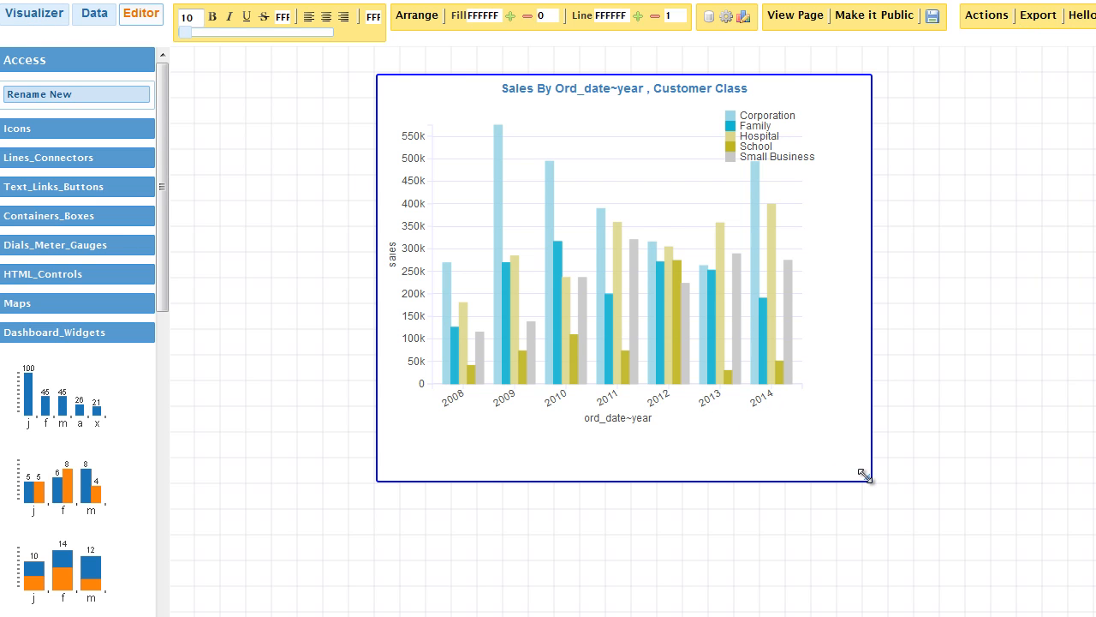
left_click_drag(863, 475, 784, 376)
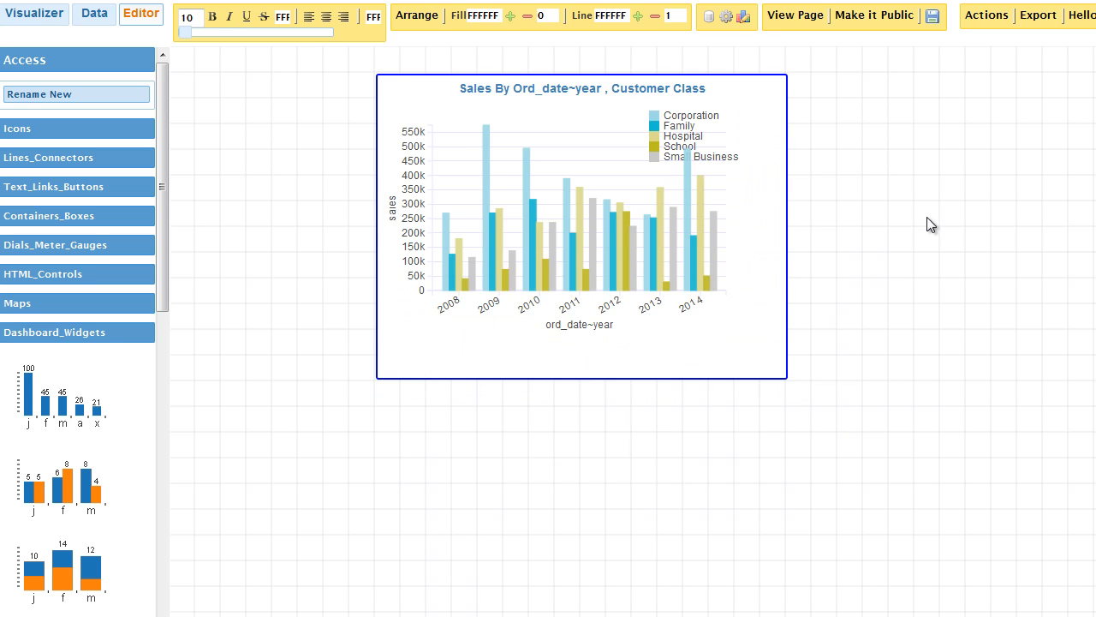
Return to the visualizer and replace Customer Class with Product Line in the rows
left_click(55, 17)
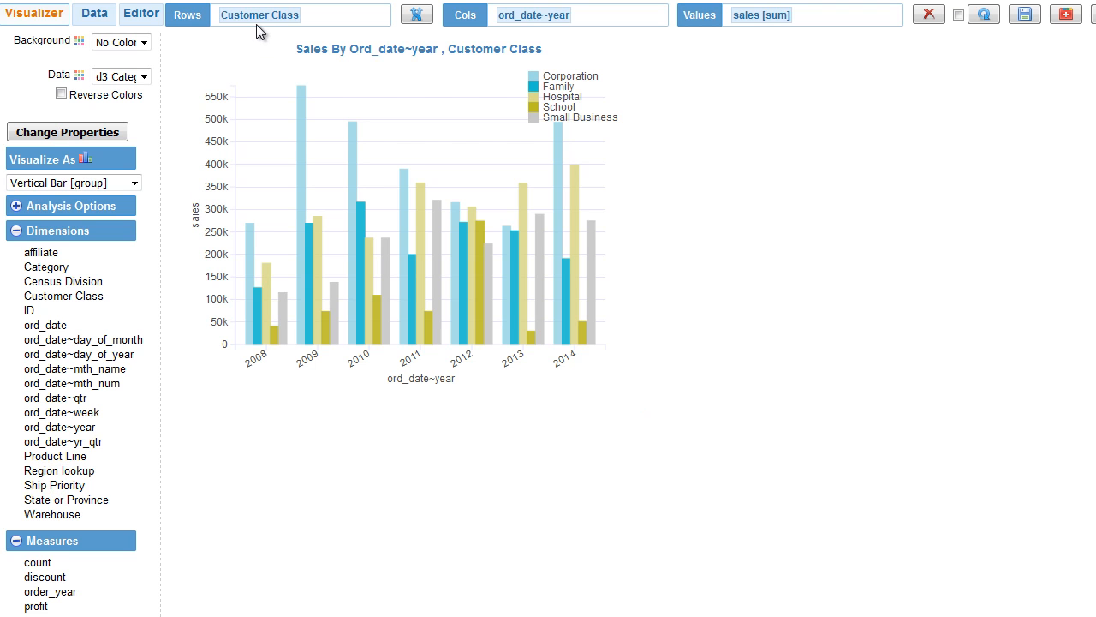
left_click_drag(263, 23, 310, 22)
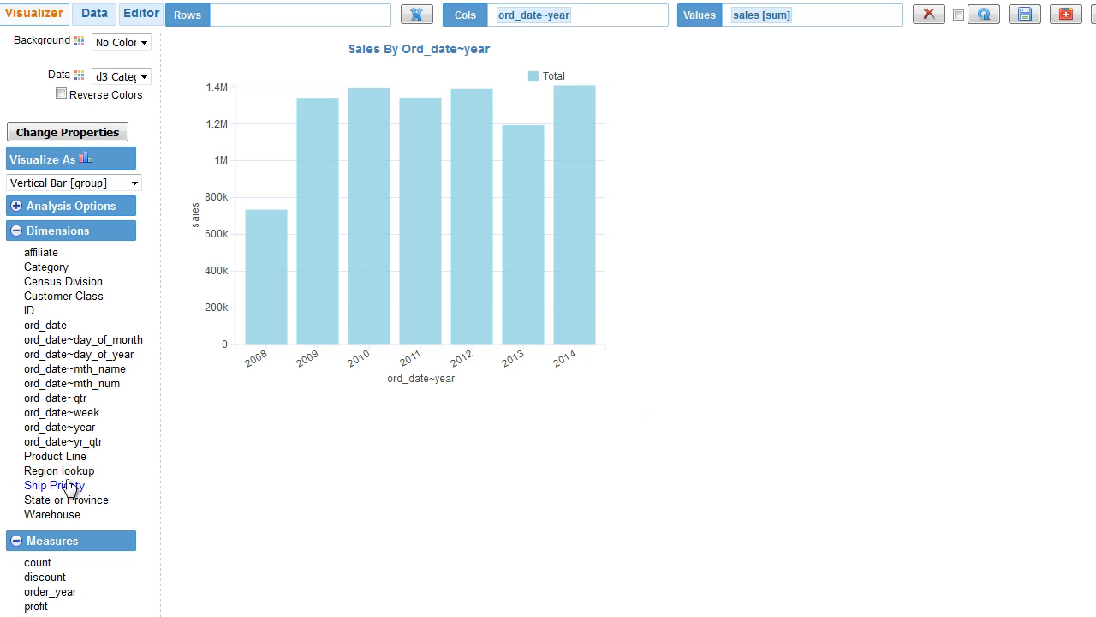
left_click_drag(69, 457, 283, 26)
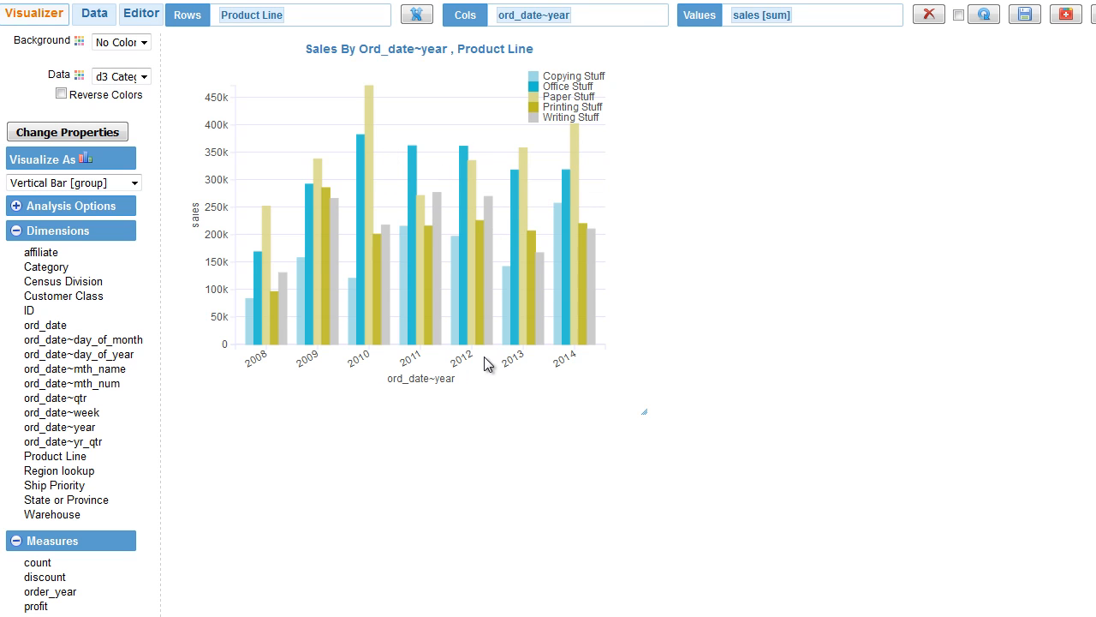
Add the Product Line chart to the dashboard and place it beside the Customer Class chart at a matching size
left_click(1066, 16)
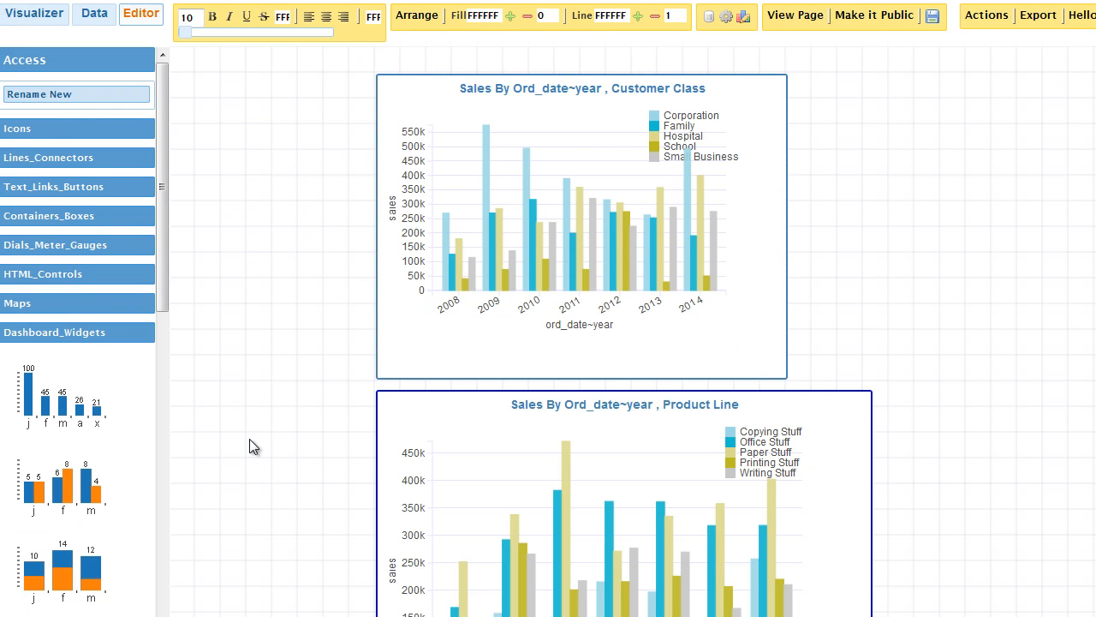
scroll(351, 396, "down", 2)
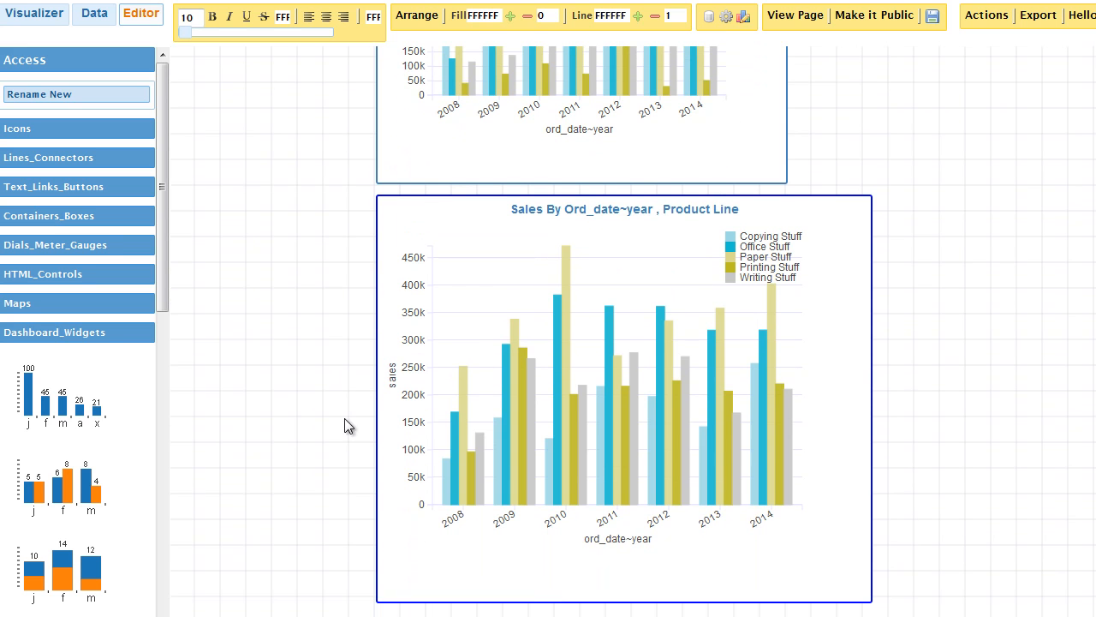
scroll(335, 444, "up", 2)
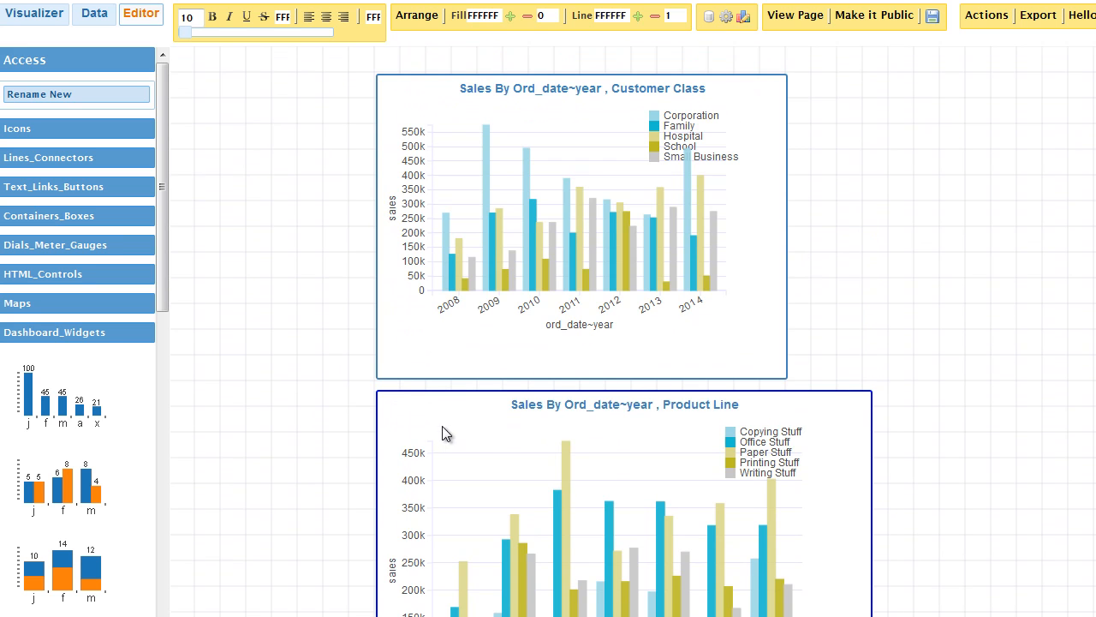
left_click_drag(422, 421, 857, 95)
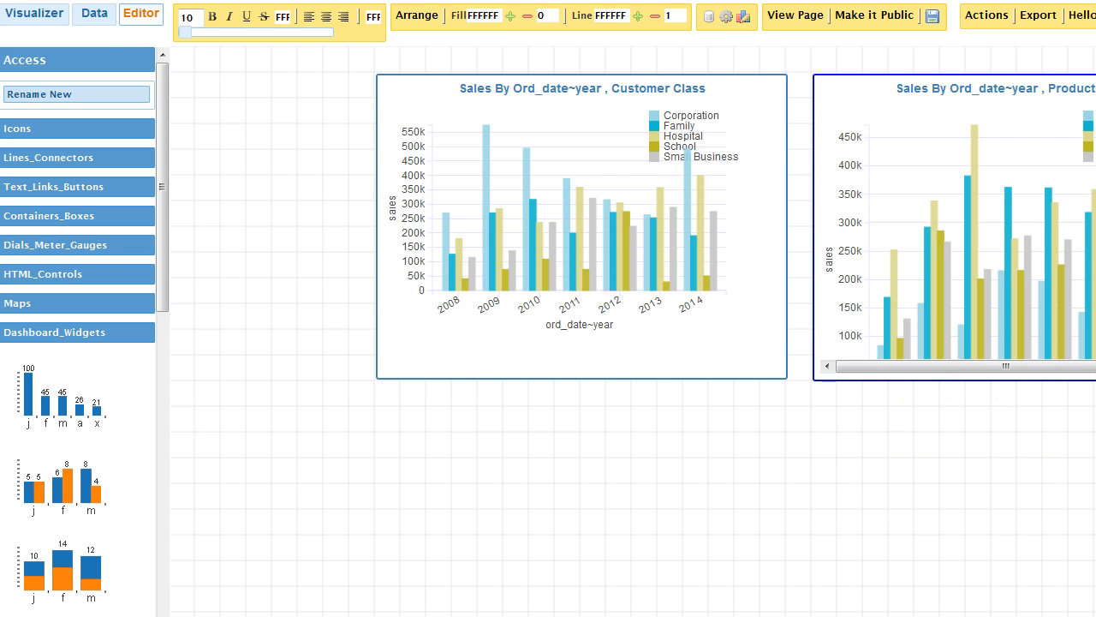
Return to the visualizer and replace Product Line with Region lookup in the rows
left_click(28, 18)
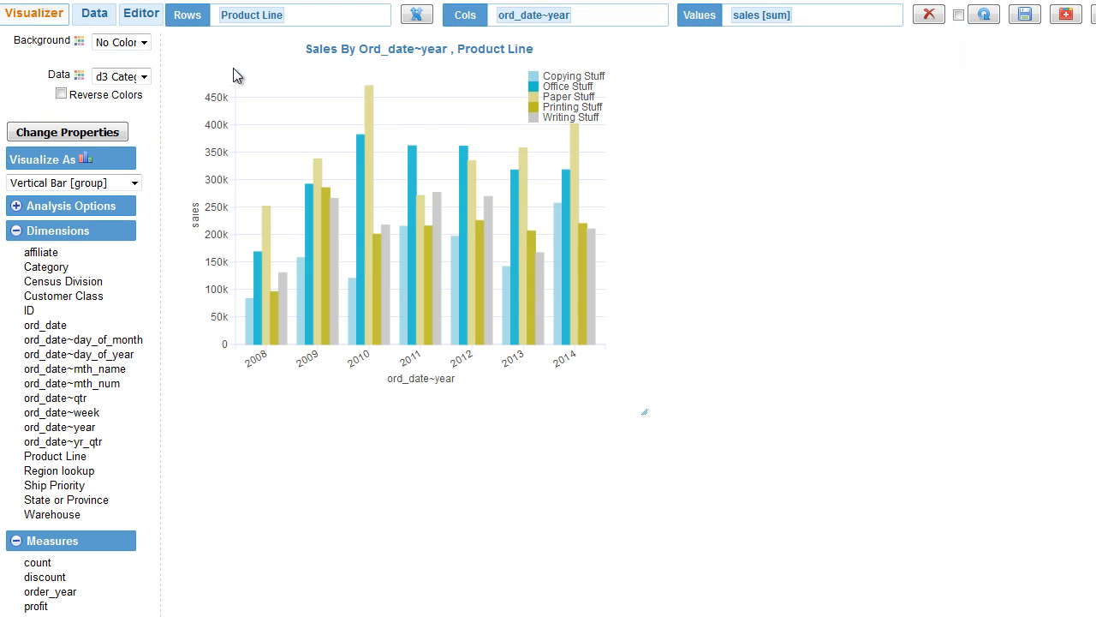
left_click(264, 28)
left_click(307, 29)
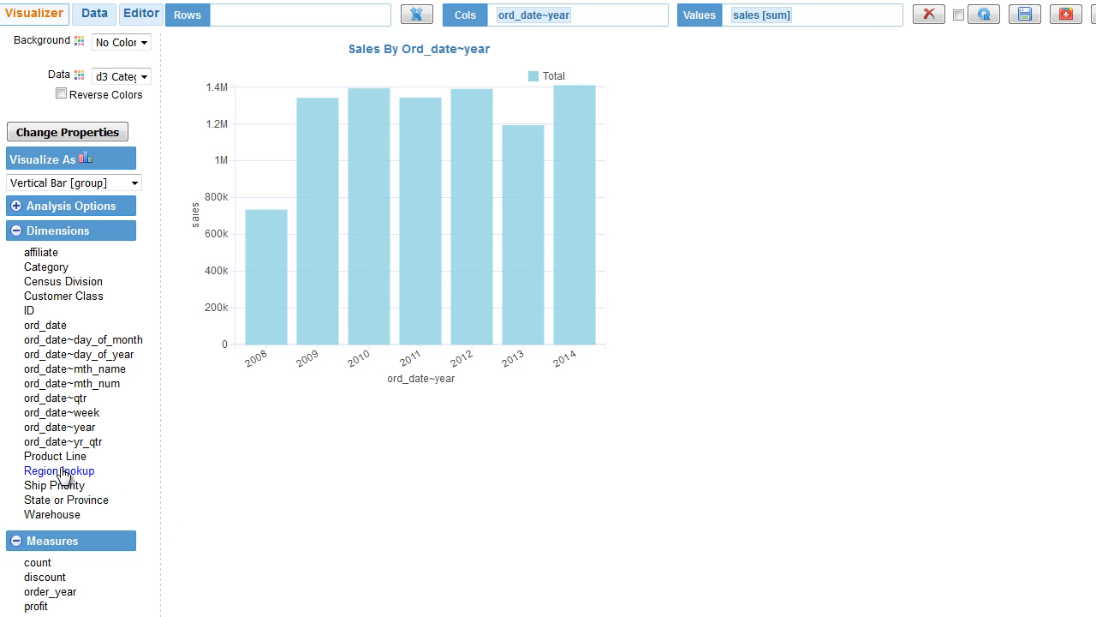
left_click_drag(63, 477, 282, 21)
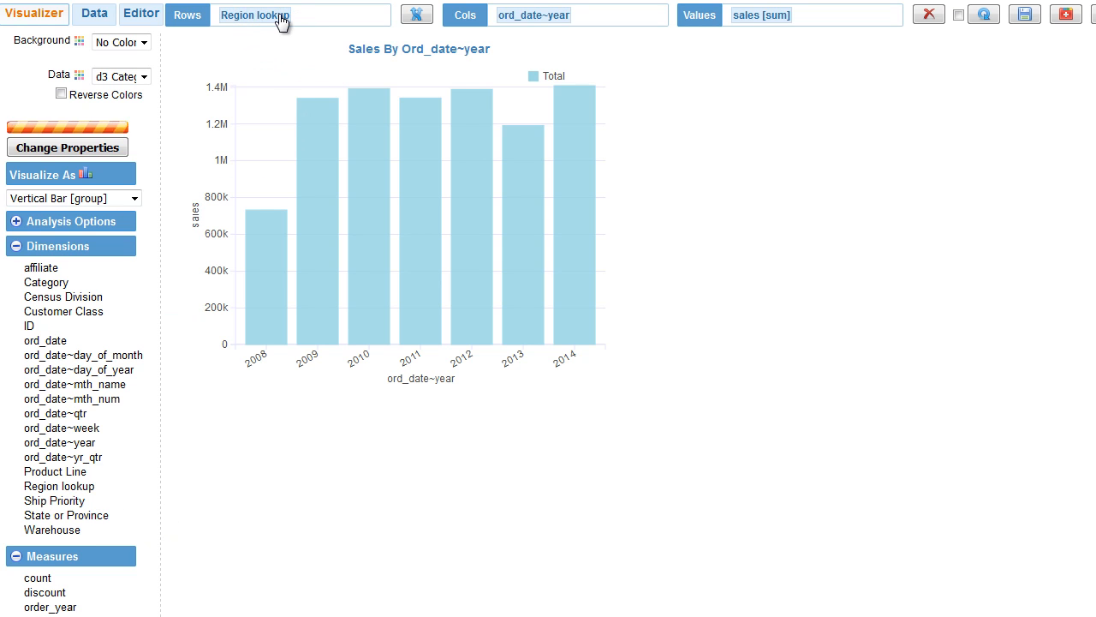
Add the Region Lookup chart to the dashboard and shrink it to about the size of the Customer Class chart above it
left_click(1068, 18)
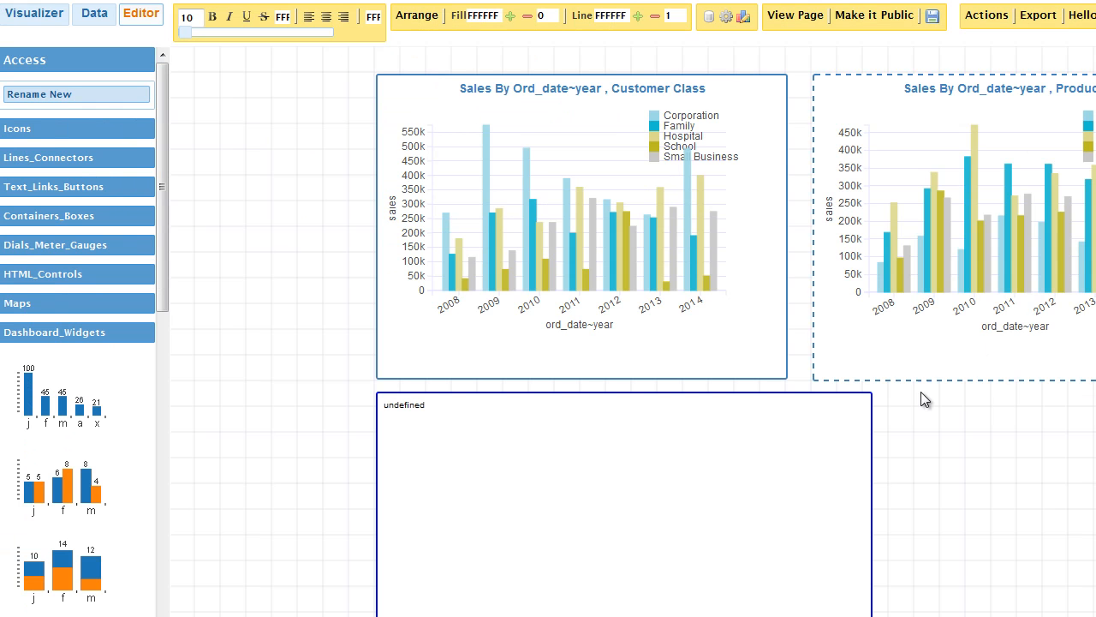
scroll(951, 454, "down", 3)
scroll(955, 432, "down", 1)
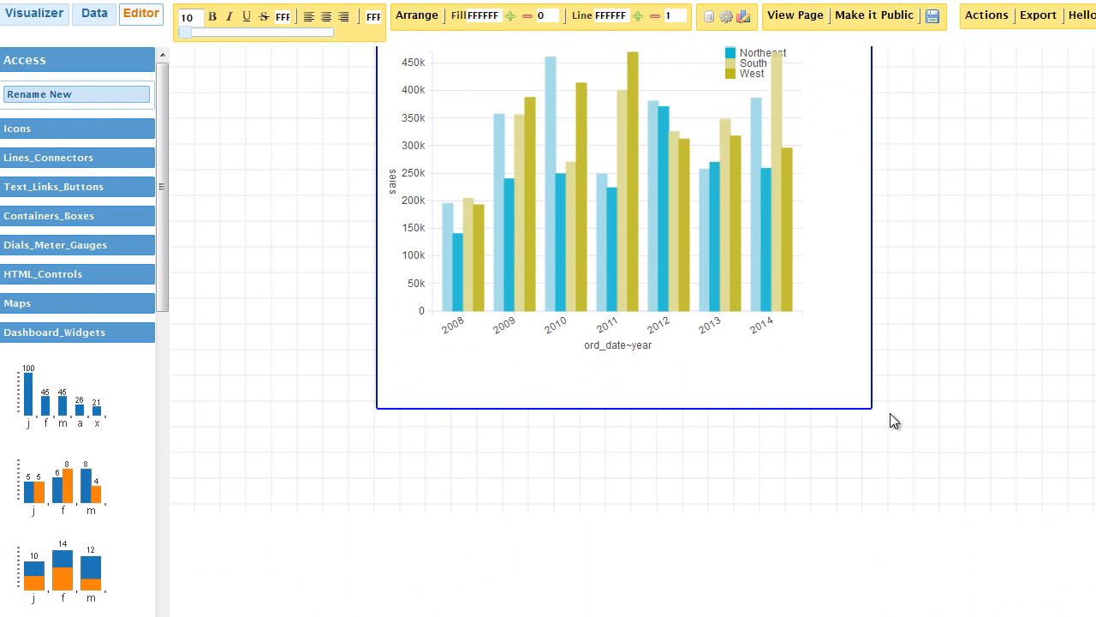
scroll(891, 411, "up", 3)
left_click_drag(870, 396, 788, 405)
scroll(880, 476, "down", 2)
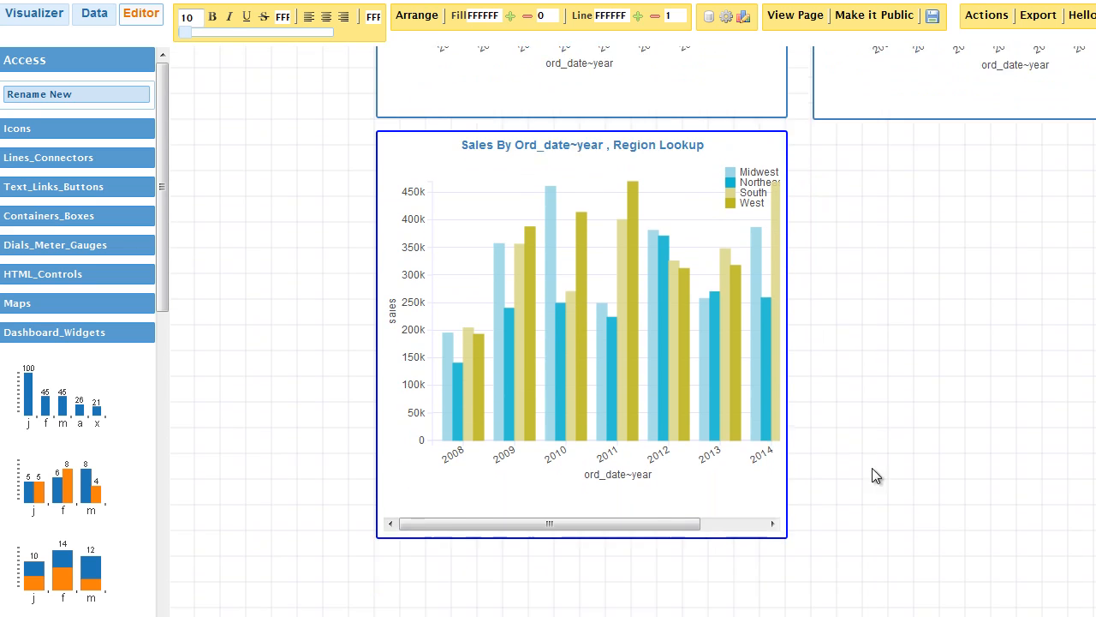
left_click_drag(760, 506, 781, 404)
scroll(859, 424, "up", 1)
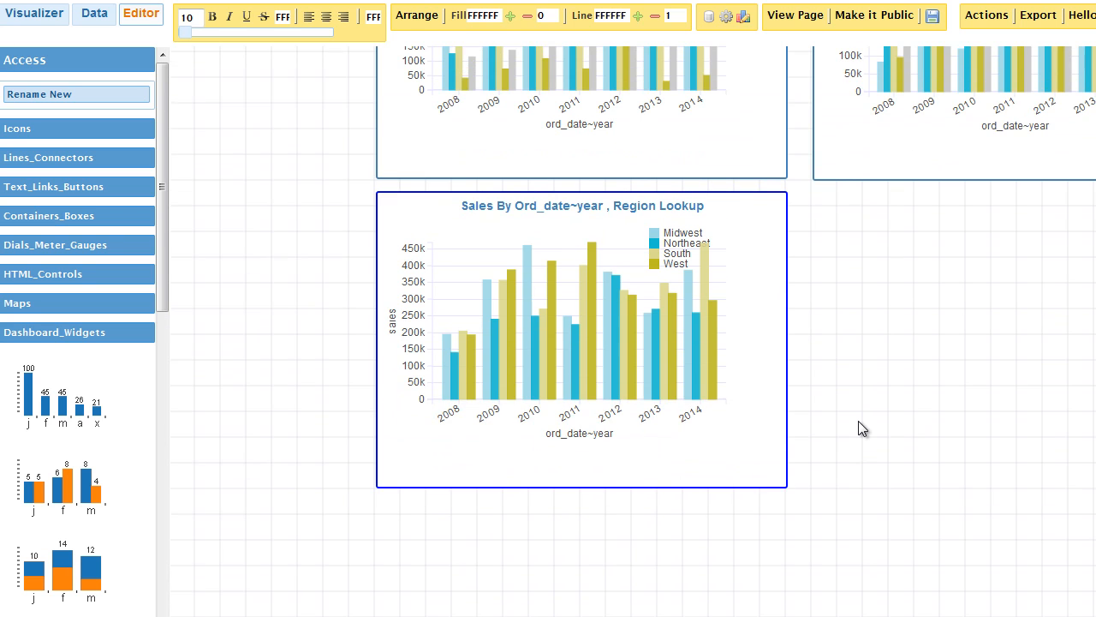
scroll(858, 421, "up", 2)
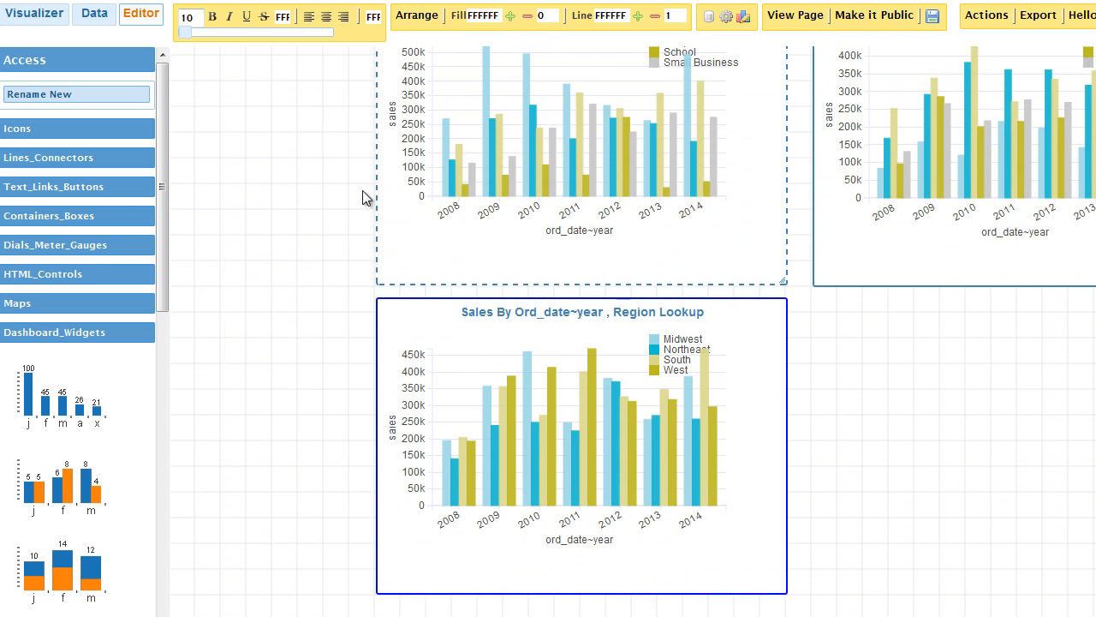
Return to the visualizer and replace Region lookup with Warehouse in the rows
left_click(27, 14)
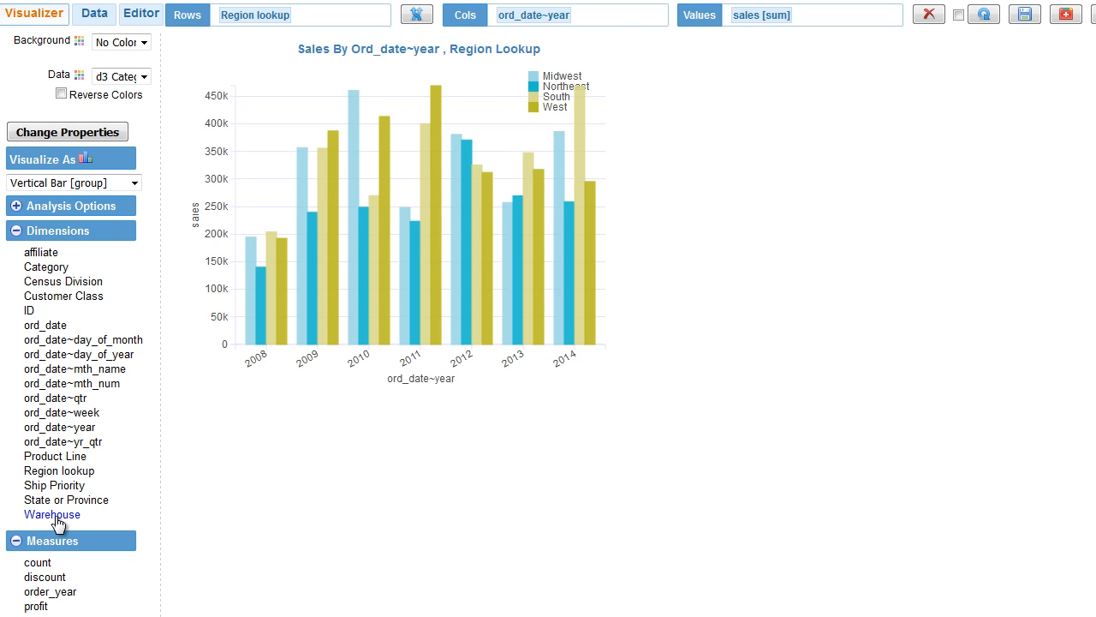
right_click(244, 10)
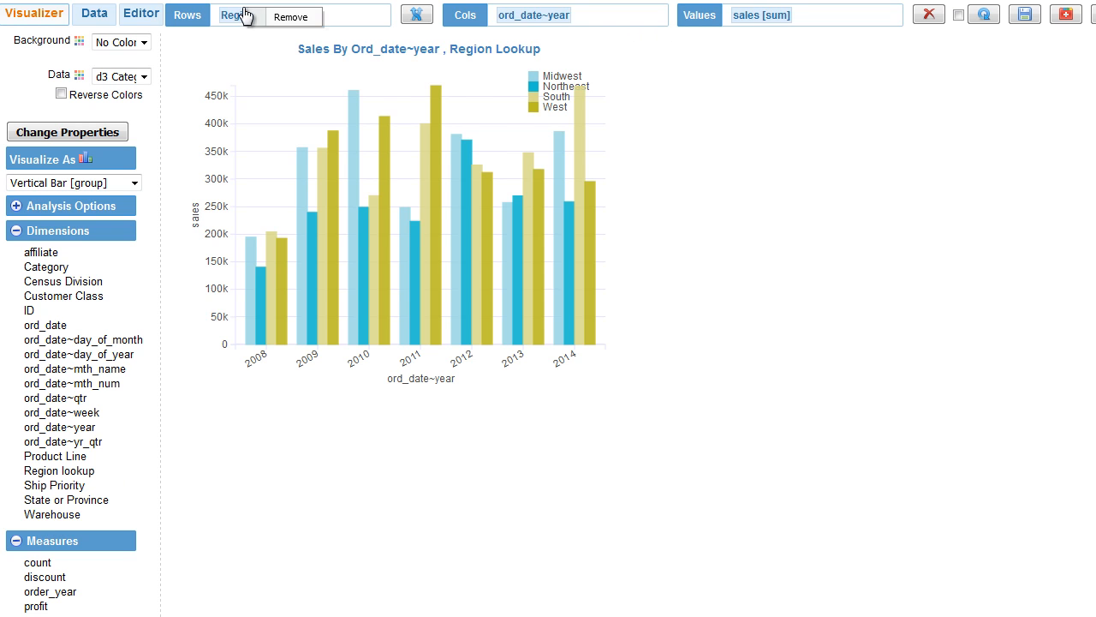
left_click(284, 17)
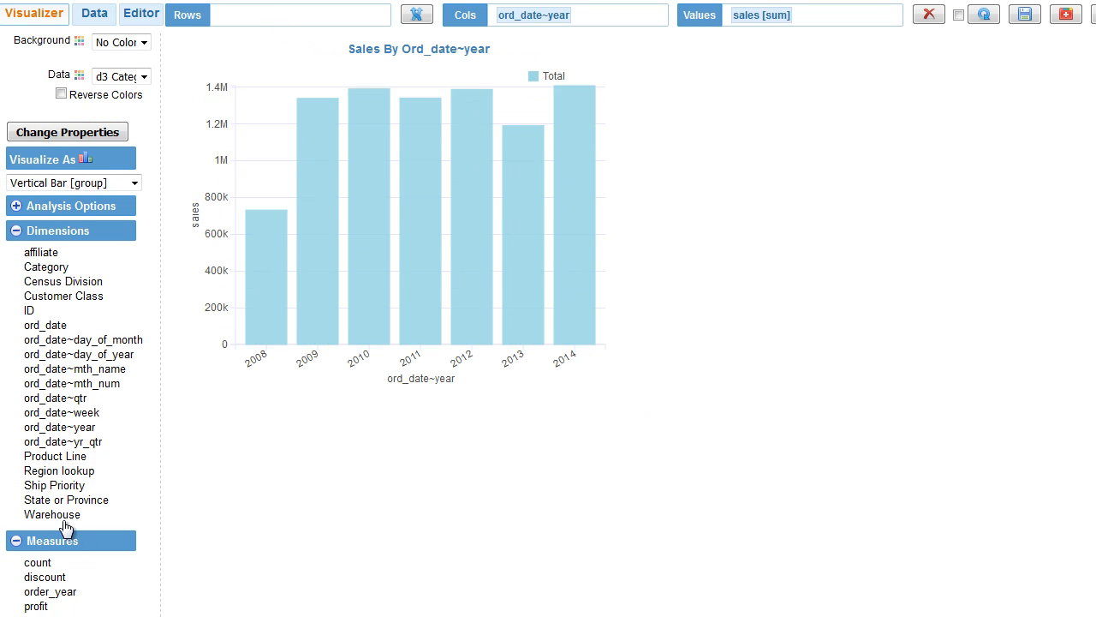
left_click_drag(62, 516, 307, 20)
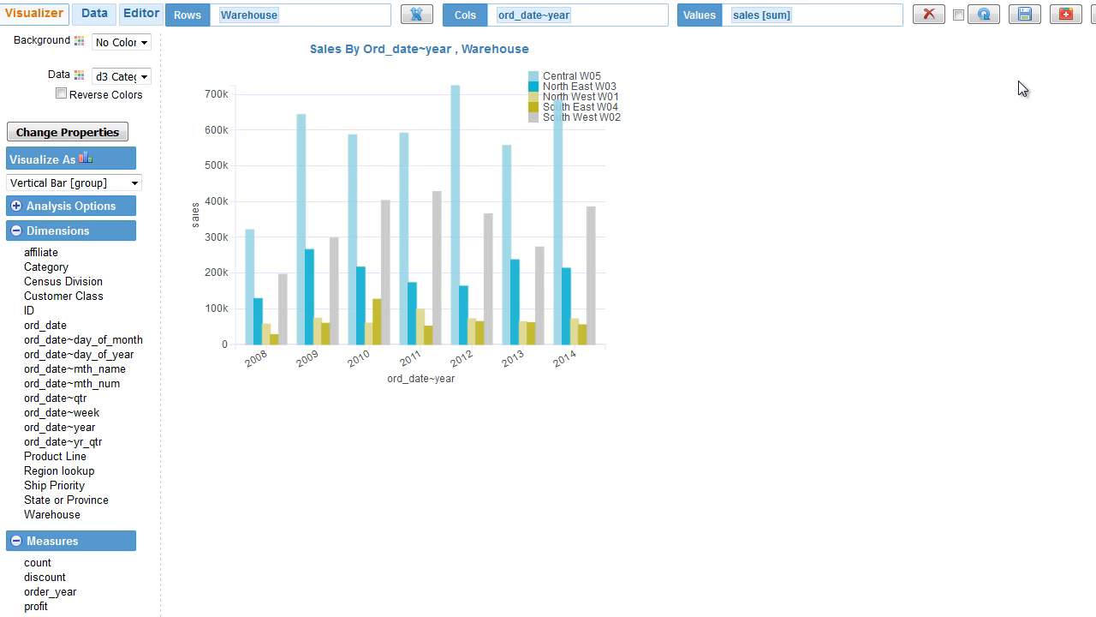
Add the Warehouse chart to the dashboard and move it beside the Region Lookup chart, below the Product Line chart
left_click(1066, 14)
scroll(1016, 375, "down", 5)
left_click_drag(758, 318, 1095, 54)
scroll(1023, 194, "up", 3)
left_click_drag(933, 358, 953, 345)
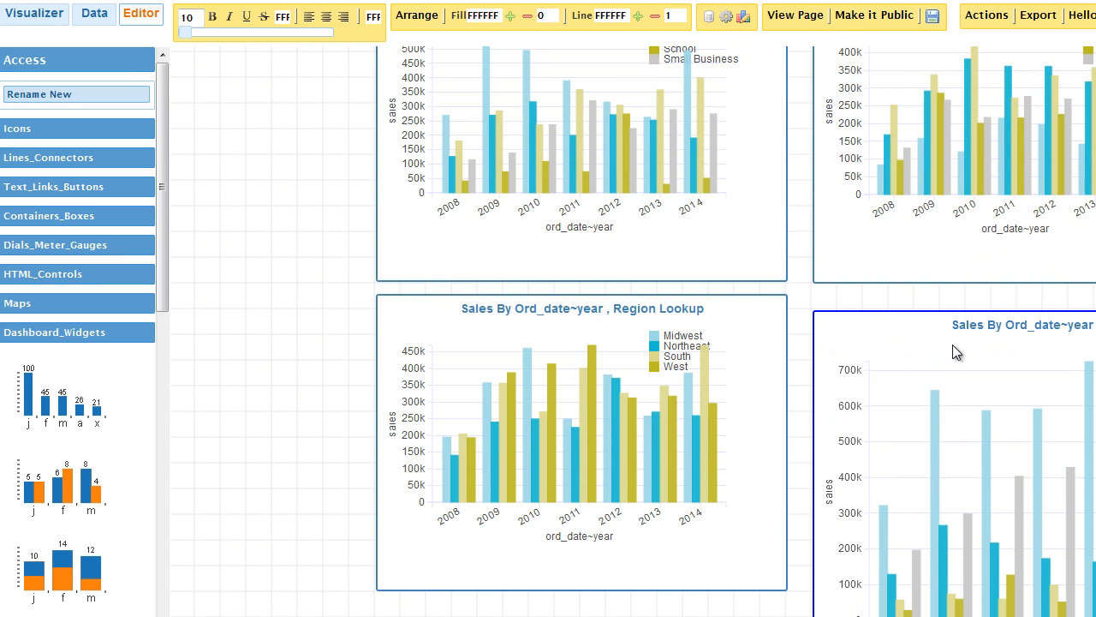
Align the Region Lookup chart with the Warehouse chart and resize both to matching dimensions
left_click_drag(737, 346, 738, 351)
scroll(634, 331, "down", 1)
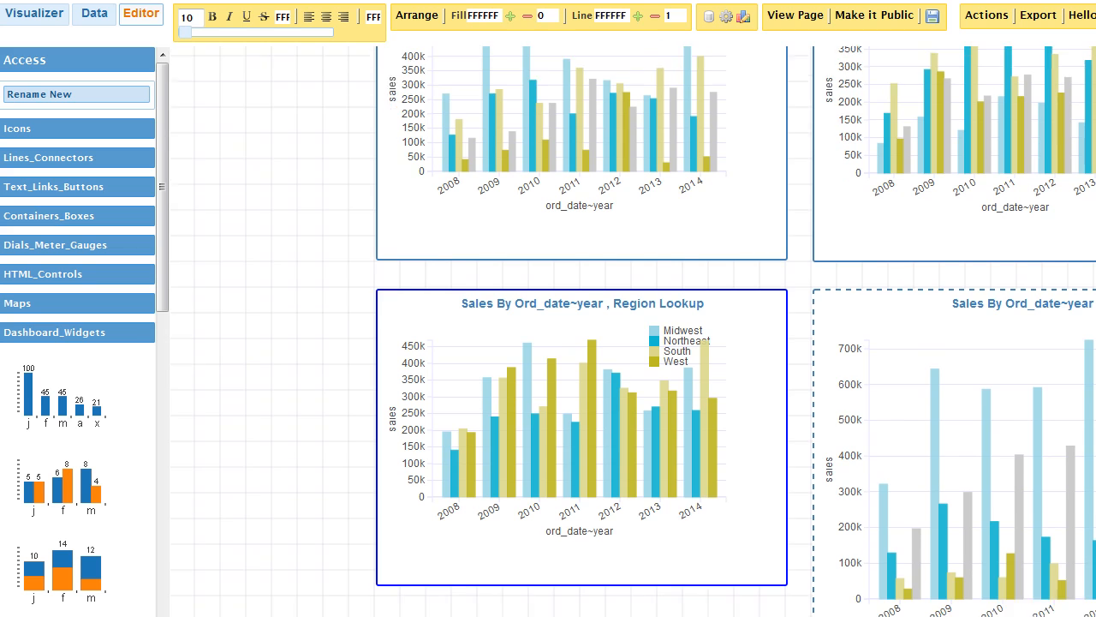
left_click_drag(1095, 616, 1095, 516)
left_click_drag(773, 511, 769, 519)
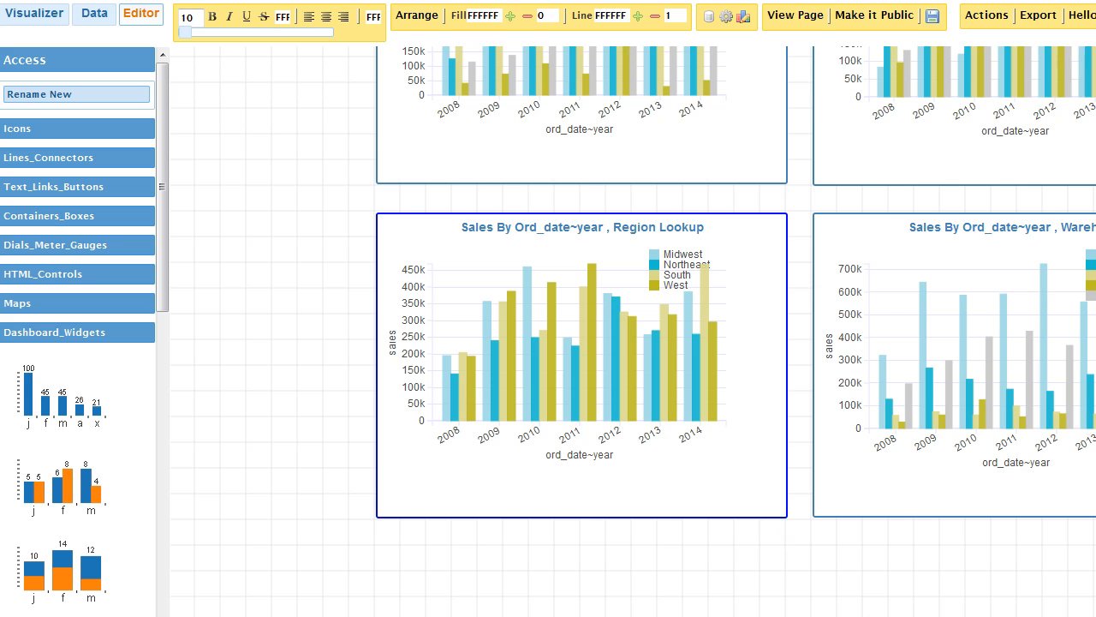
scroll(893, 563, "right", 3)
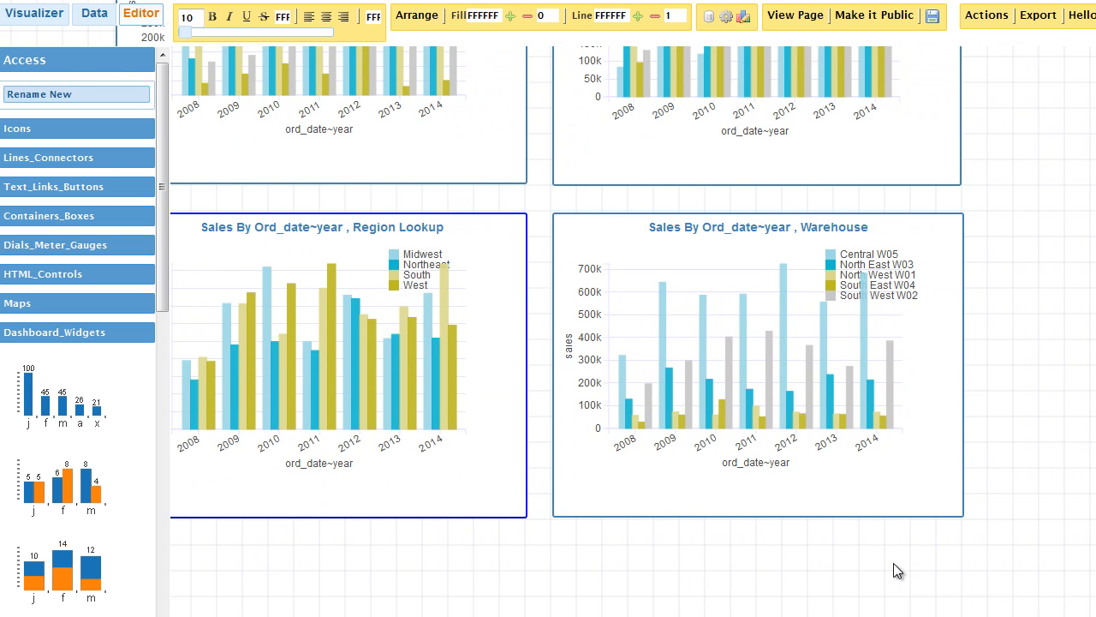
scroll(894, 562, "up", 2)
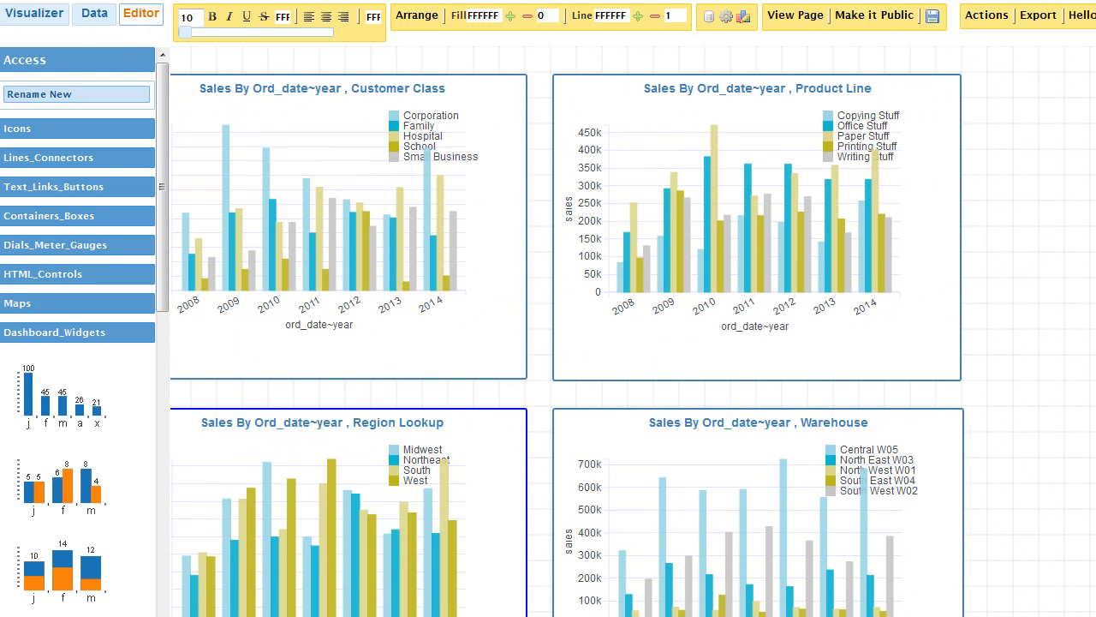
Create a checkbox parameter from the affiliate dimension and add it to the dashboard beside the Customer Class chart
scroll(631, 332, "left", 3)
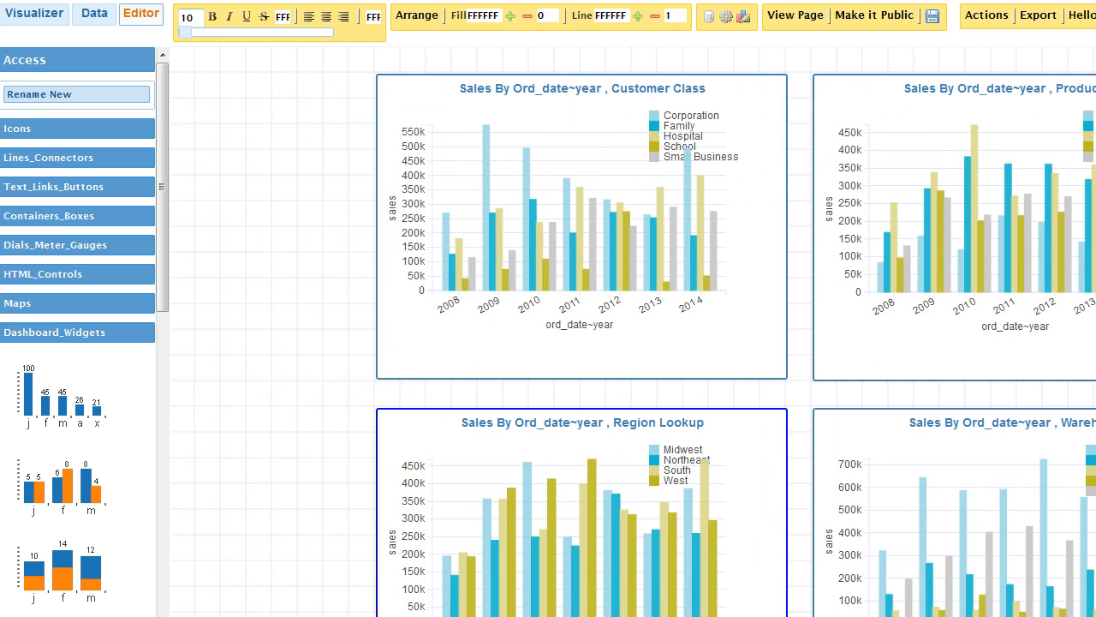
scroll(630, 331, "right", 2)
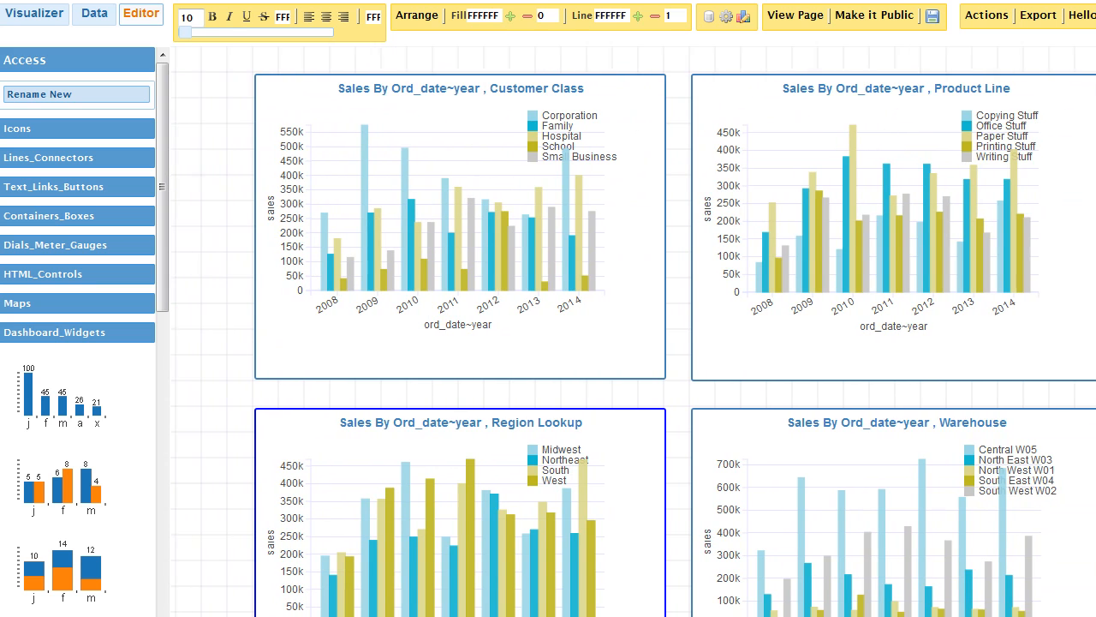
scroll(630, 331, "left", 2)
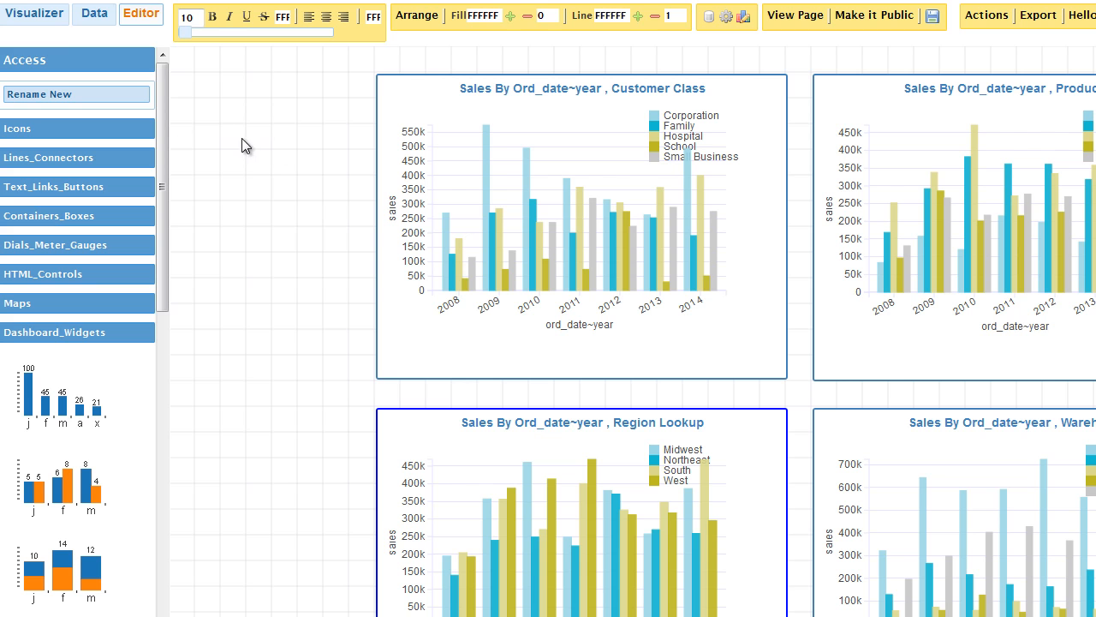
left_click(36, 19)
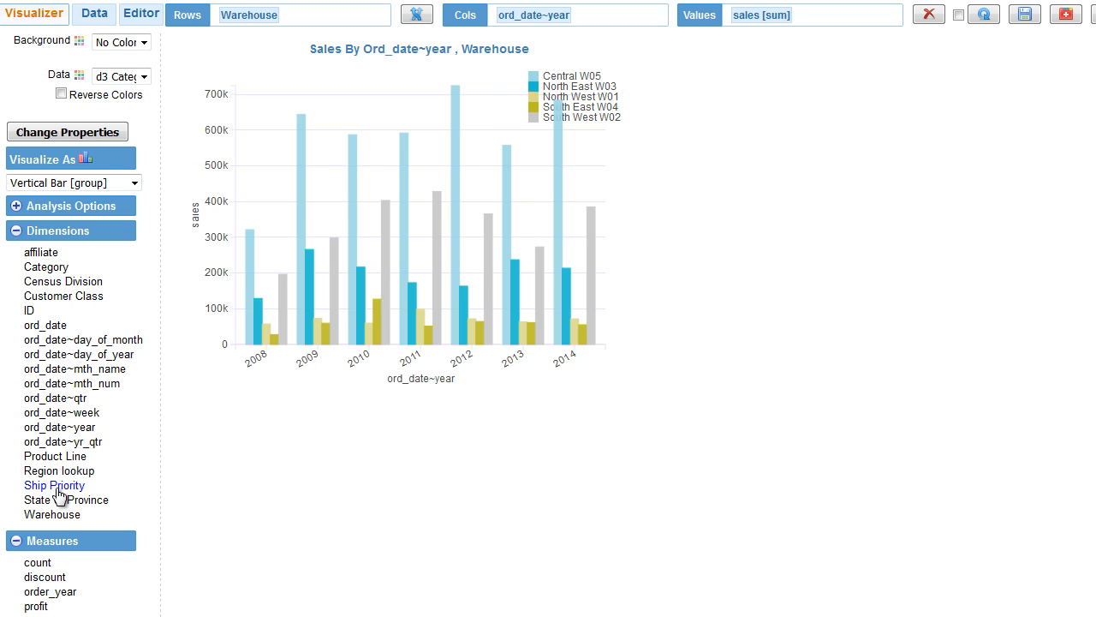
right_click(41, 253)
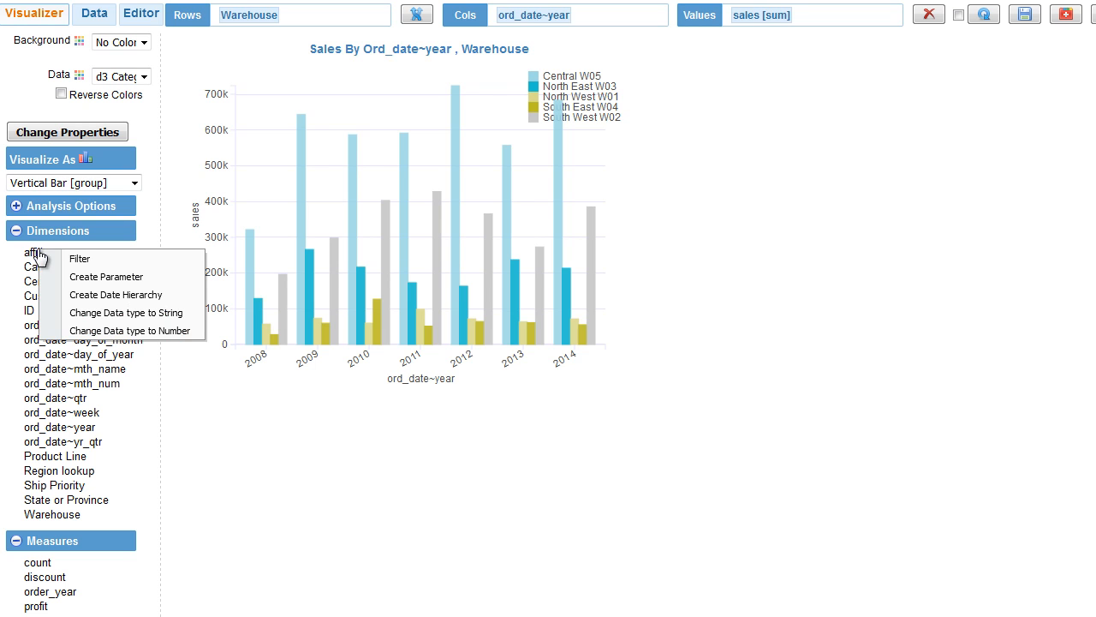
left_click(130, 279)
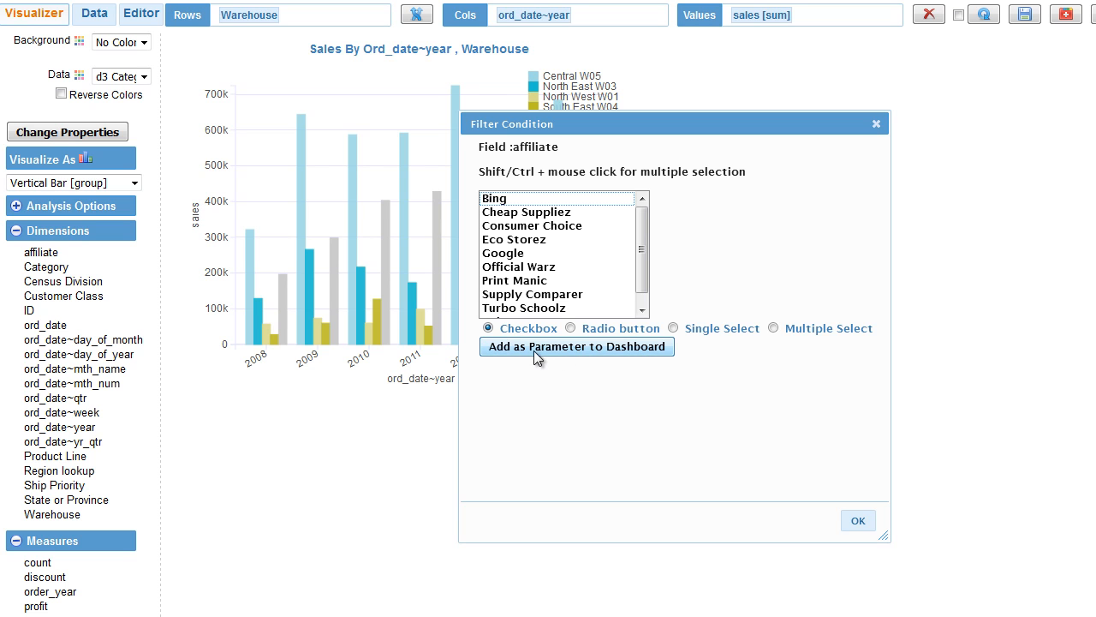
left_click(625, 348)
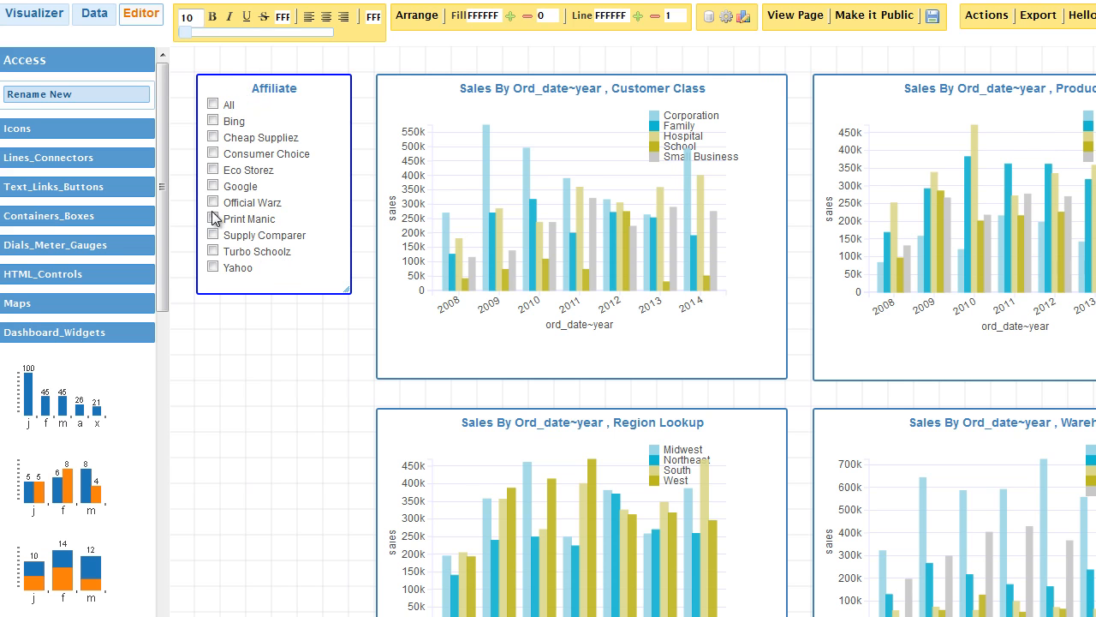
Filter the dashboard charts to the Eco Storez and Official Warz affiliates
left_click(214, 171)
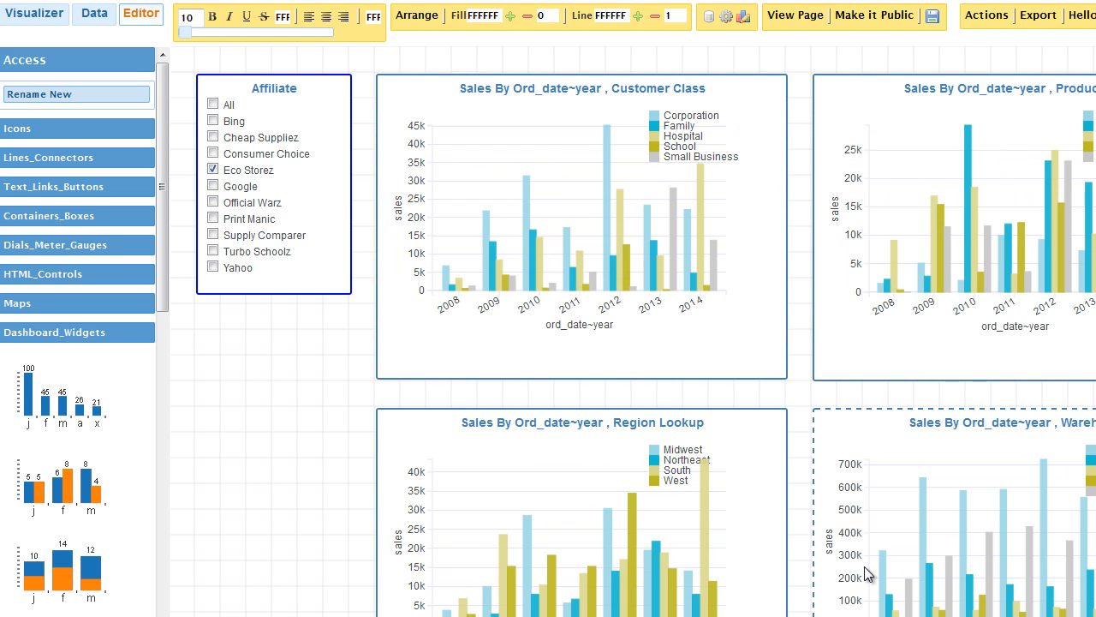
left_click(215, 204)
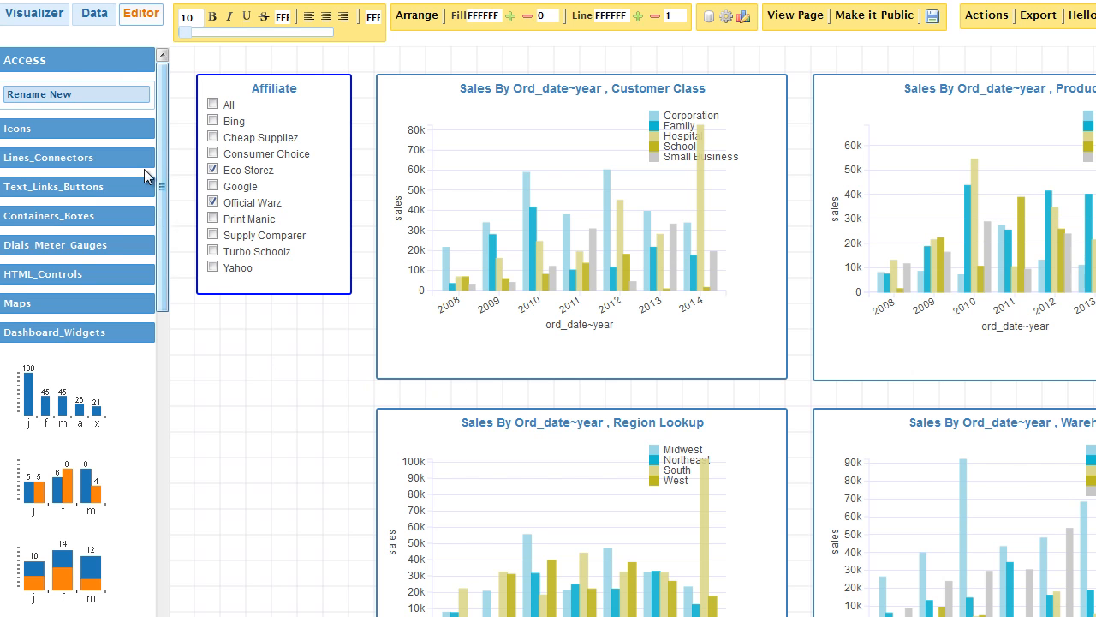
Create a checkbox parameter from the Ship Priority dimension, add it to the dashboard, and move it slightly lower beneath the Affiliate filter
left_click(34, 17)
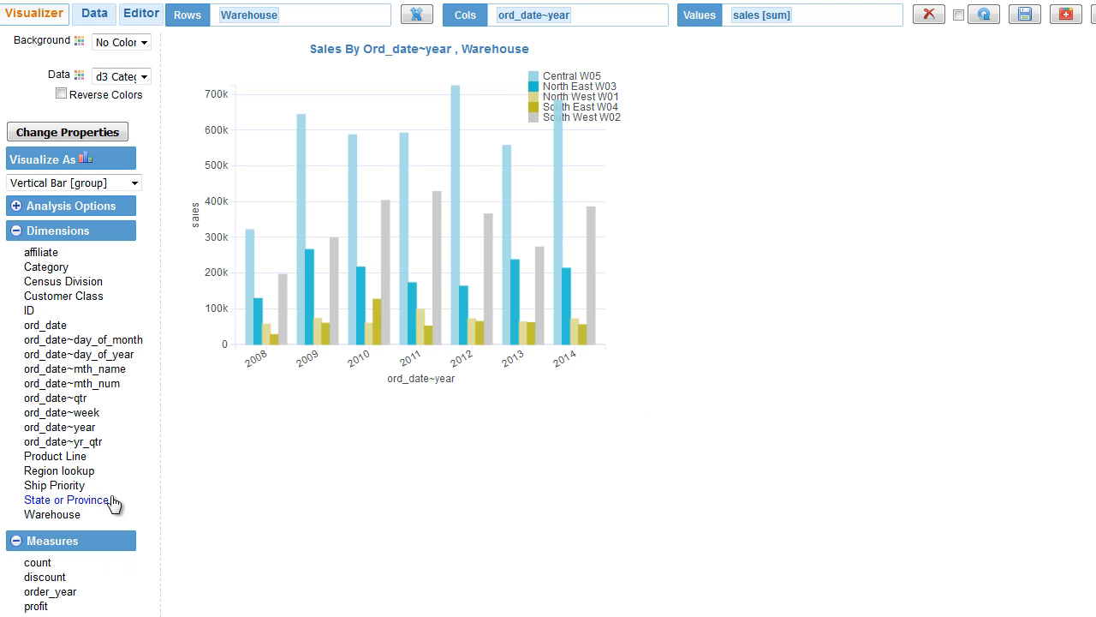
right_click(56, 490)
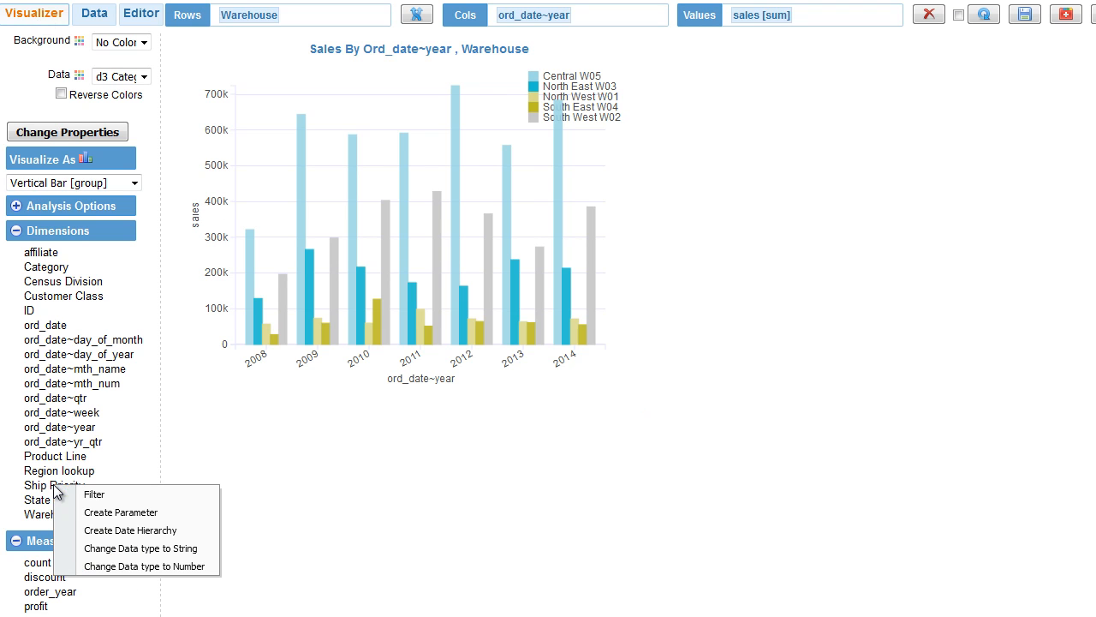
left_click(120, 512)
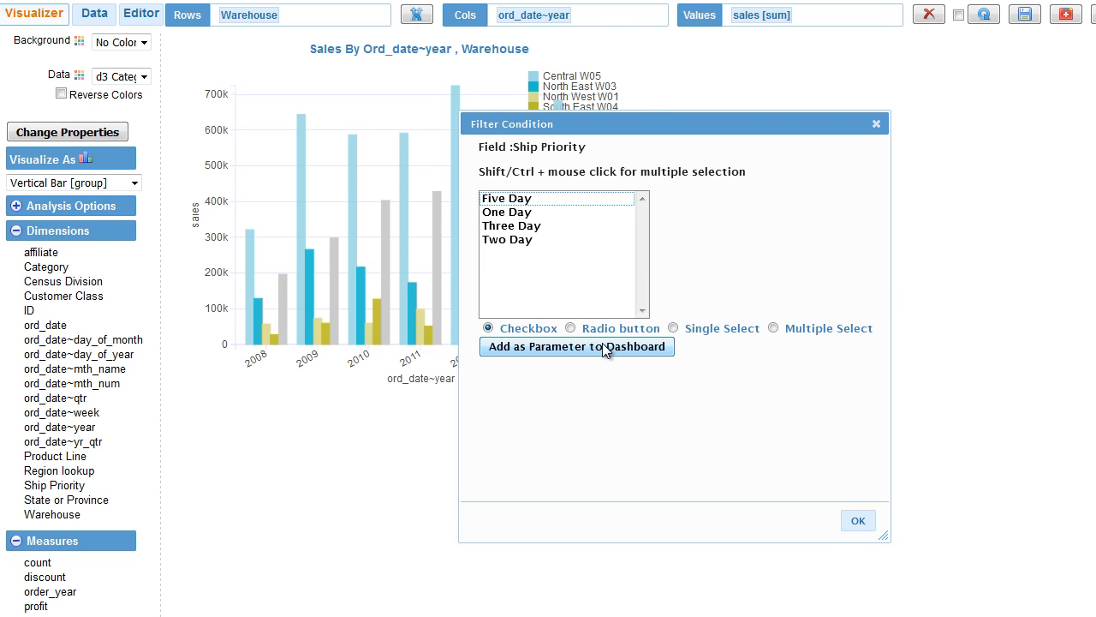
left_click(605, 347)
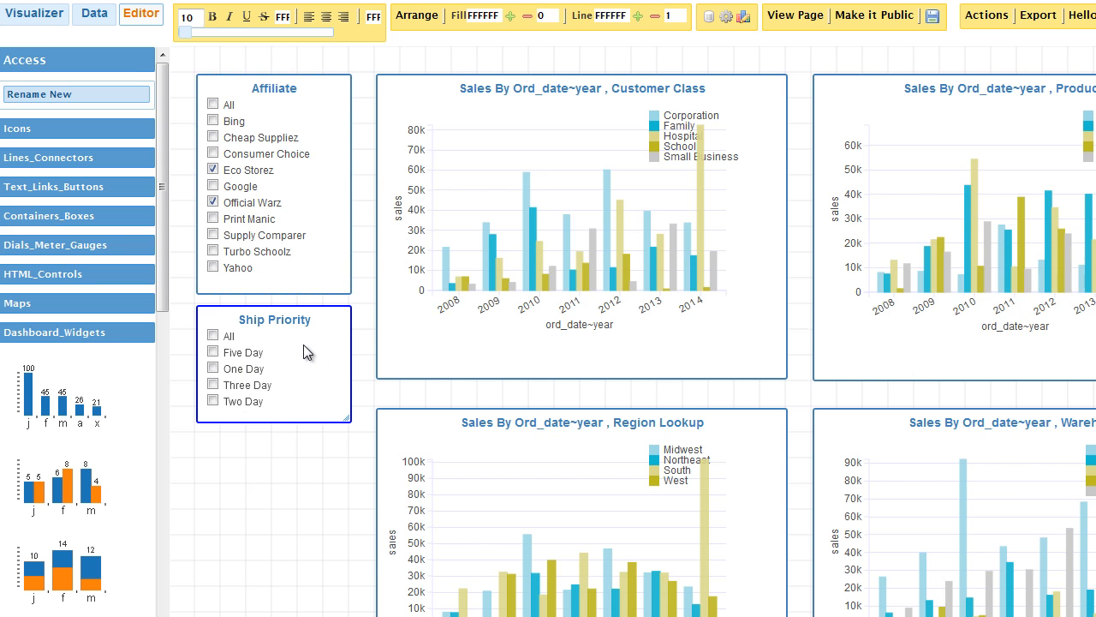
mouse_move(303, 345)
left_mouse_down()
mouse_move(708, 309)
mouse_move(302, 361)
left_mouse_up()
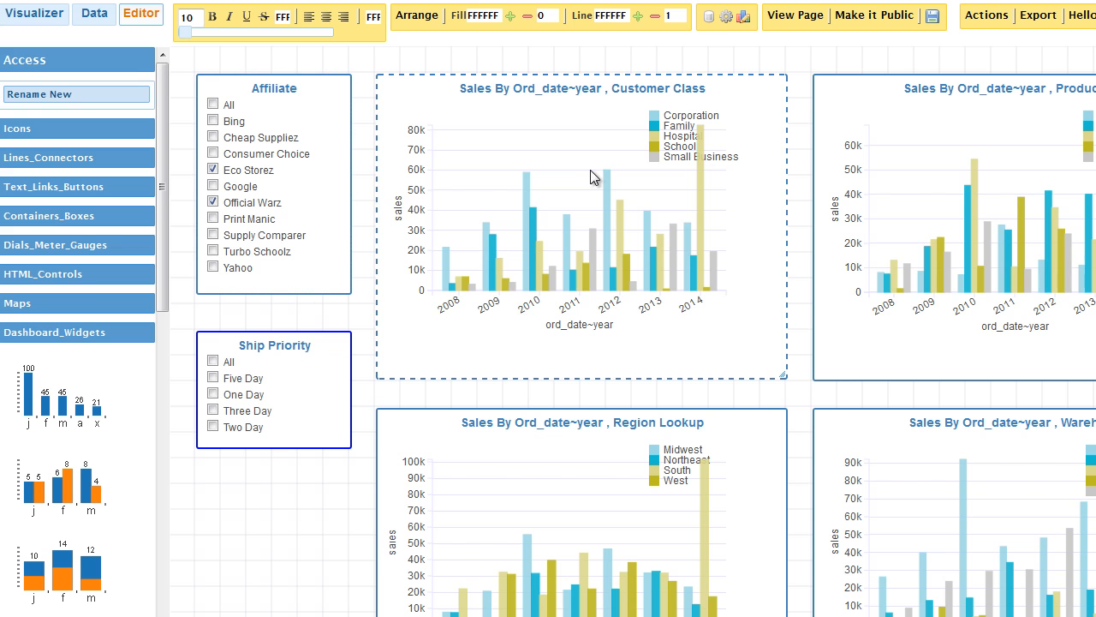
Open the finished dashboard in its page view
scroll(633, 333, "right", 3)
scroll(634, 333, "left", 3)
left_click(797, 19)
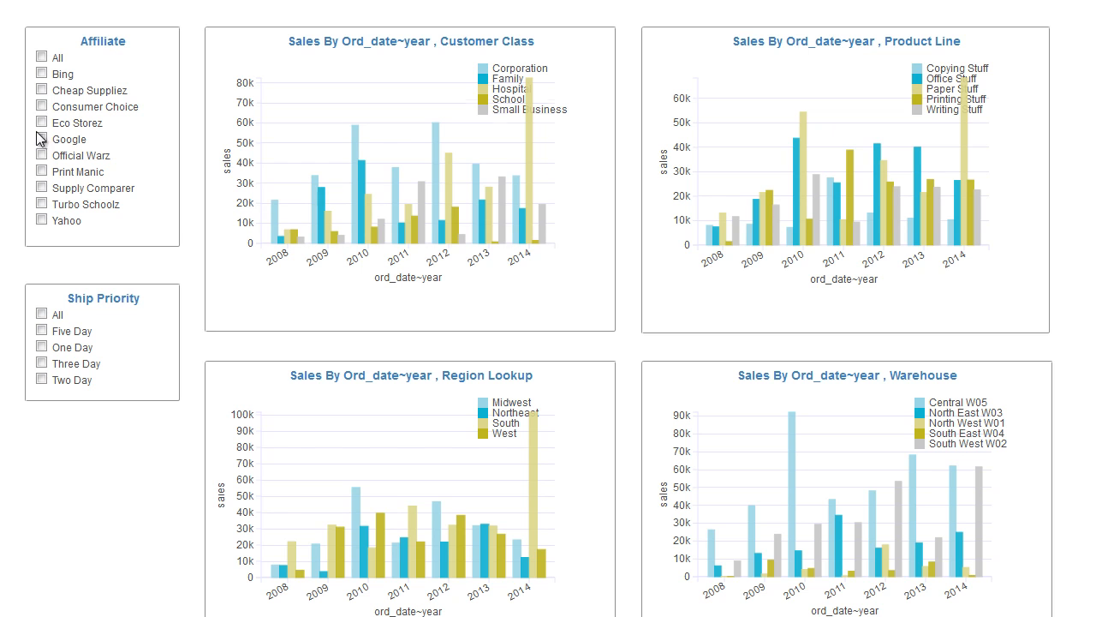
Filter the viewed dashboard by the Consumer Choice and Eco Storez affiliates and the Five Day ship priority
left_click(41, 106)
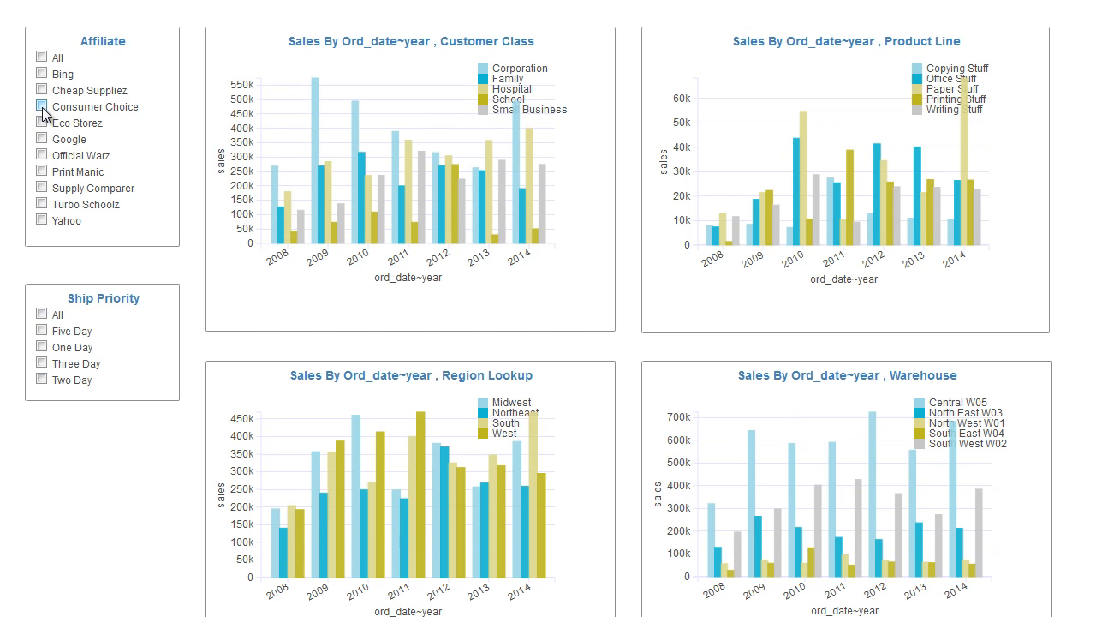
left_click(41, 122)
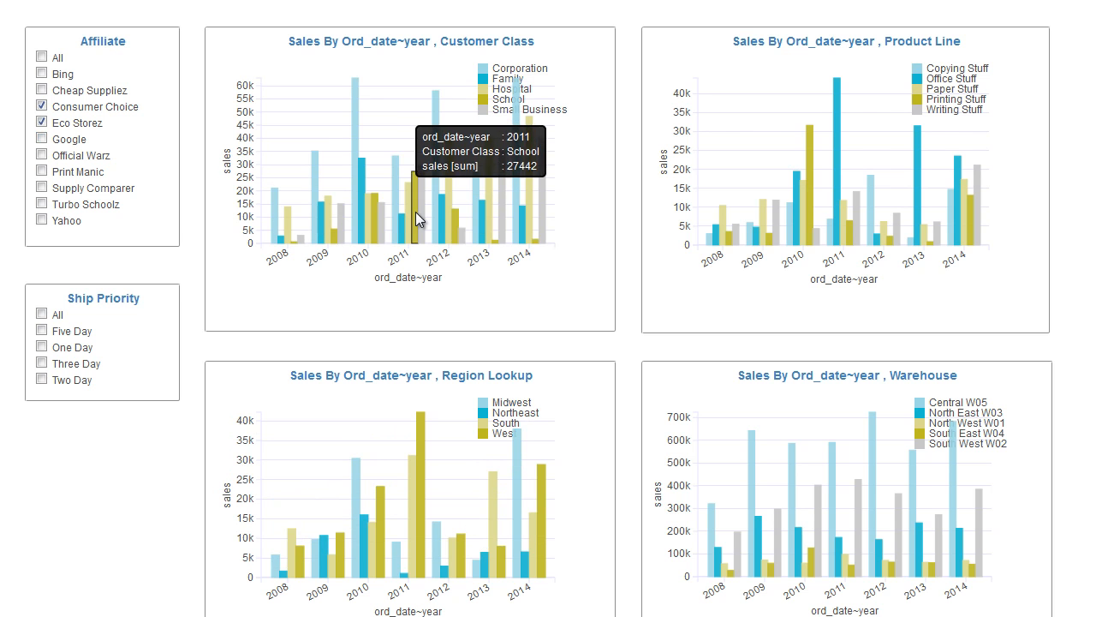
left_click(41, 329)
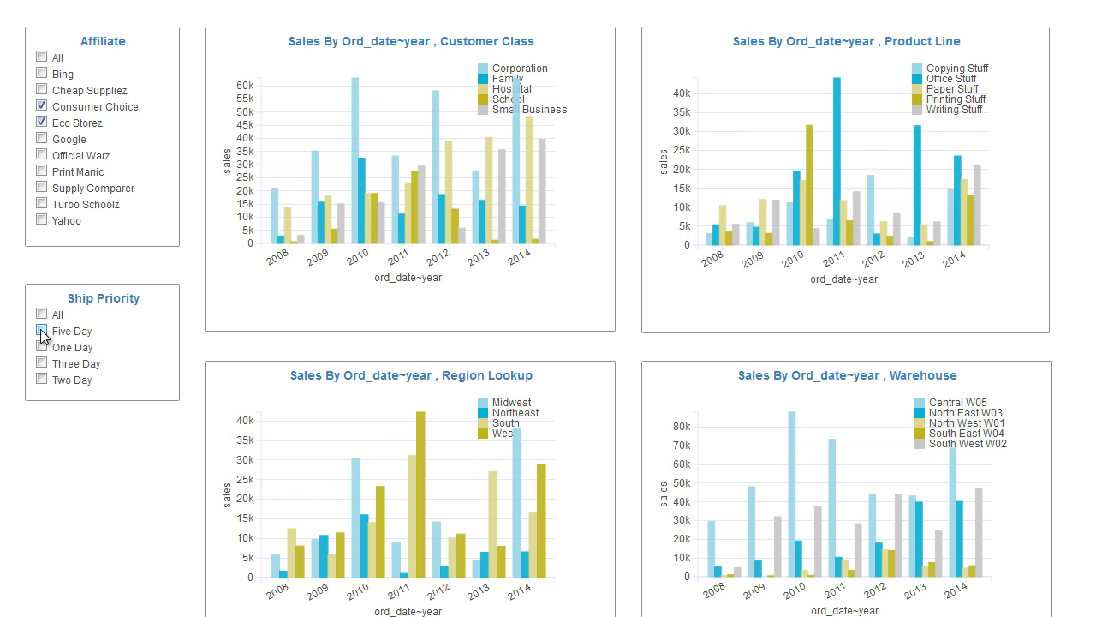